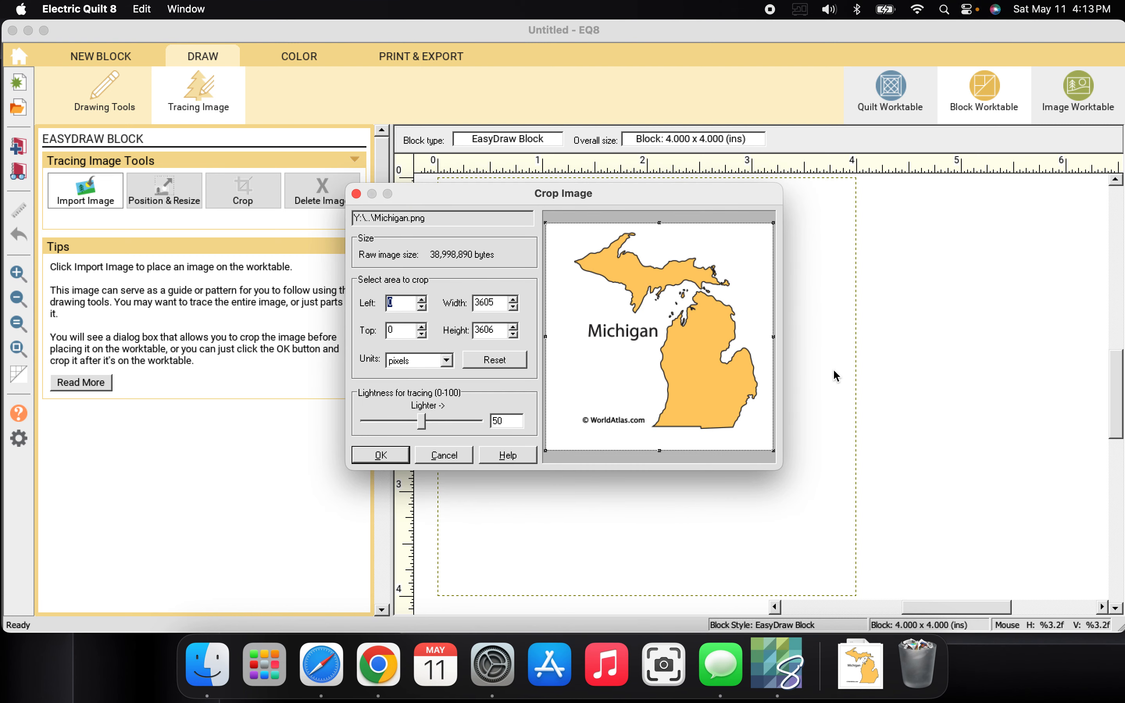
# Place the uncropped Michigan map for tracing, and draw two diagonals across the block plus two lines along the Upper Peninsula's southwestern edge.
pyautogui.click(373, 455)
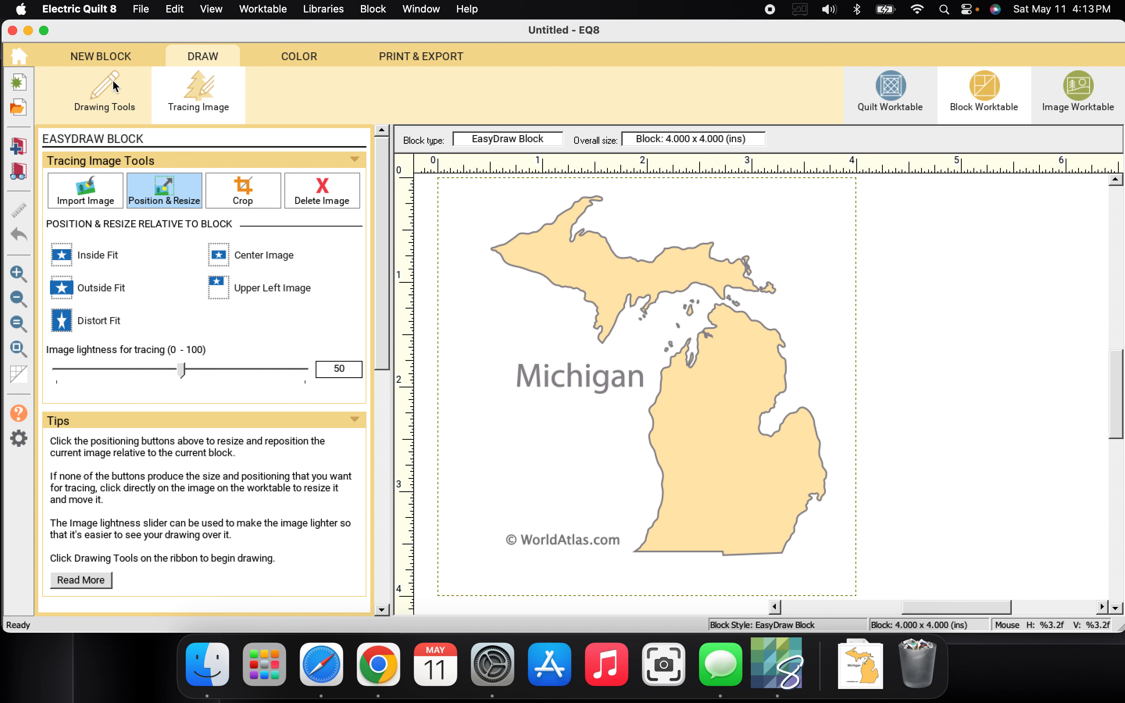
pyautogui.click(99, 95)
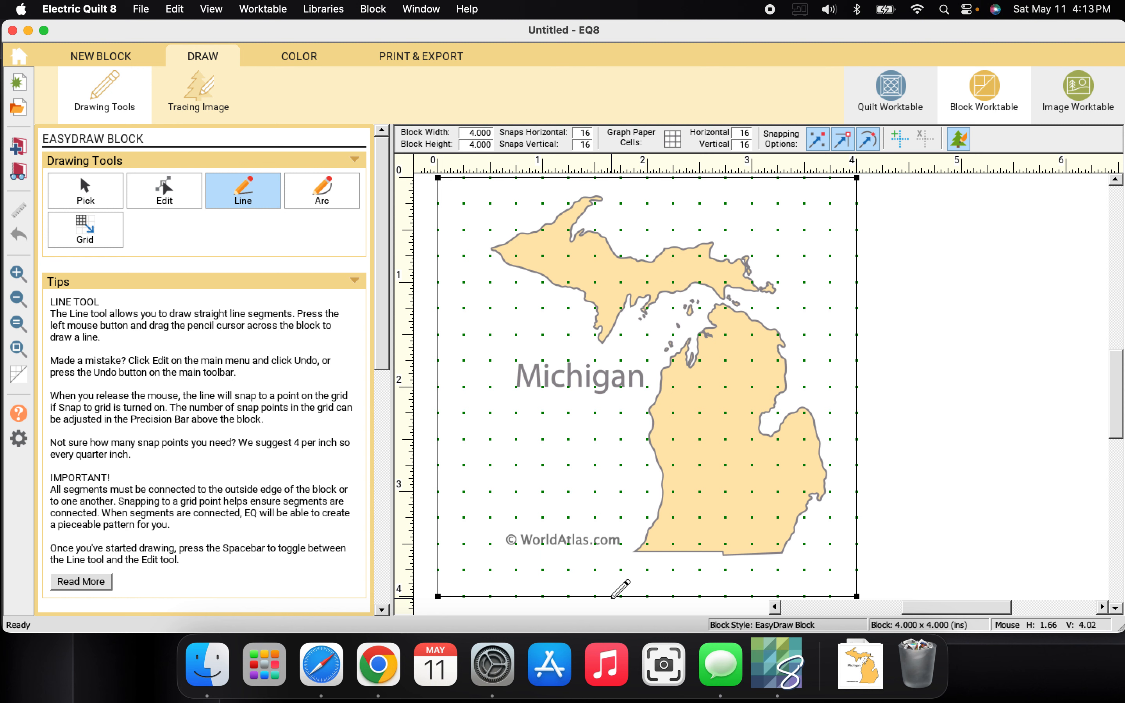
pyautogui.moveTo(607, 597)
pyautogui.mouseDown()
pyautogui.moveTo(746, 356)
pyautogui.moveTo(868, 217)
pyautogui.moveTo(858, 222)
pyautogui.mouseUp()
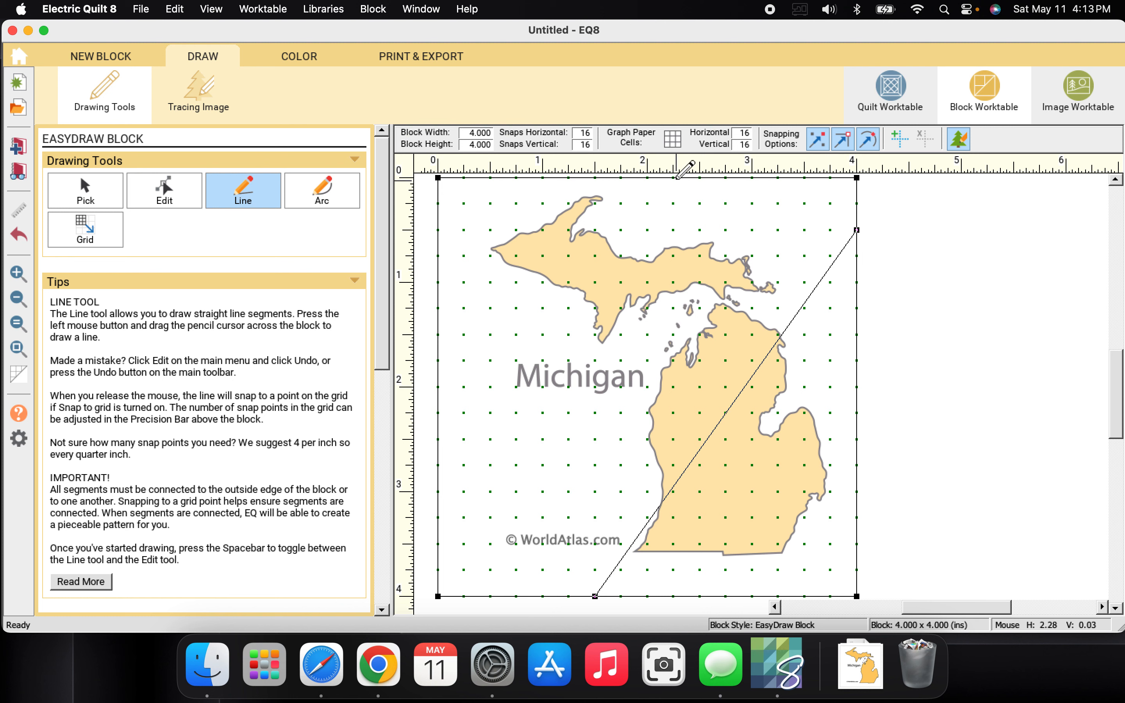
pyautogui.moveTo(677, 178)
pyautogui.mouseDown()
pyautogui.moveTo(571, 393)
pyautogui.moveTo(501, 613)
pyautogui.moveTo(501, 599)
pyautogui.mouseUp()
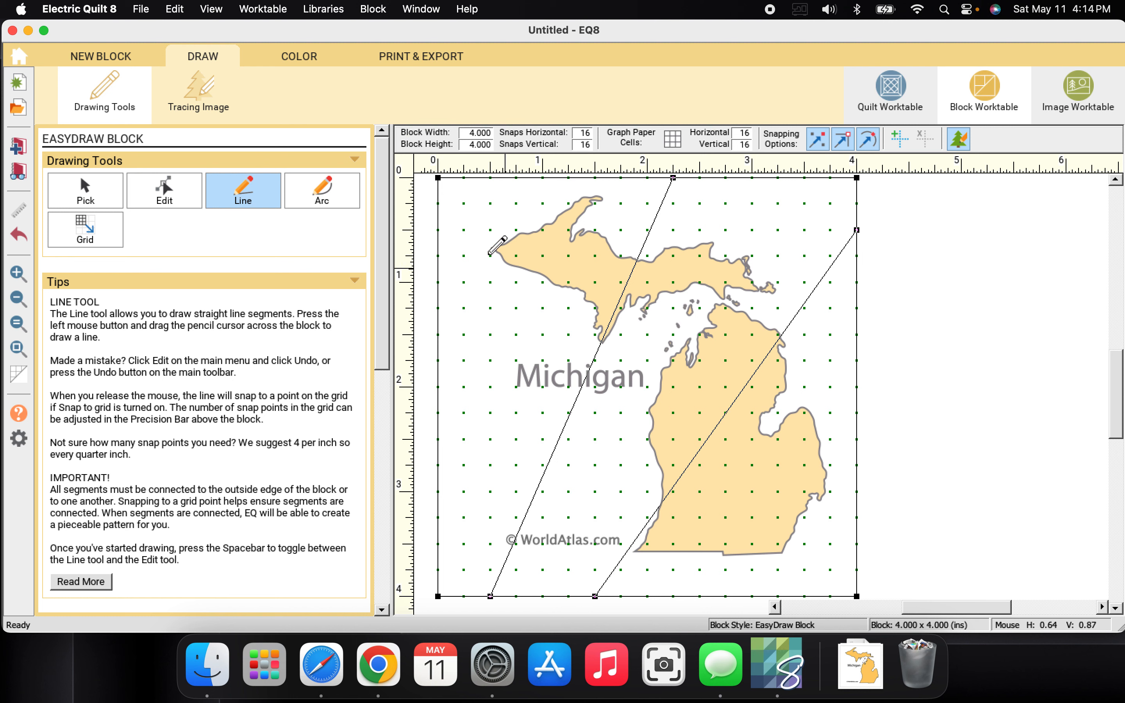
pyautogui.moveTo(438, 219); pyautogui.dragTo(618, 305)
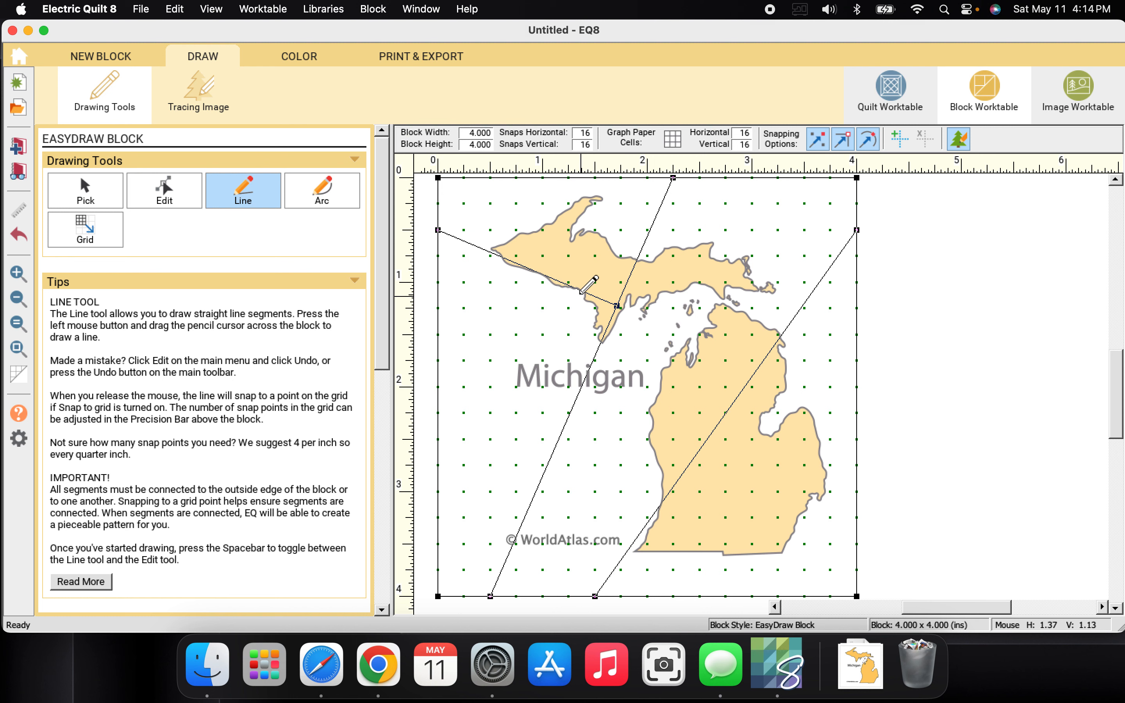
pyautogui.moveTo(580, 290); pyautogui.dragTo(601, 343)
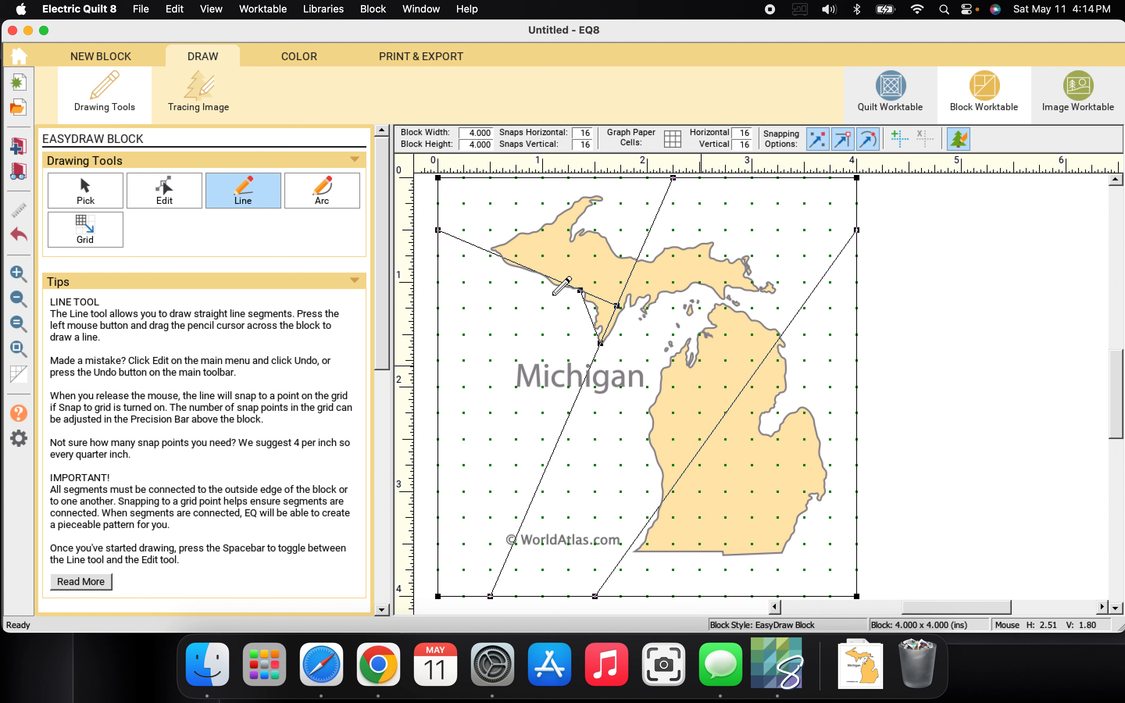
# Check the foundation pattern's numbering, page setup and print preview, and return to the block without changing anything.
pyautogui.click(413, 58)
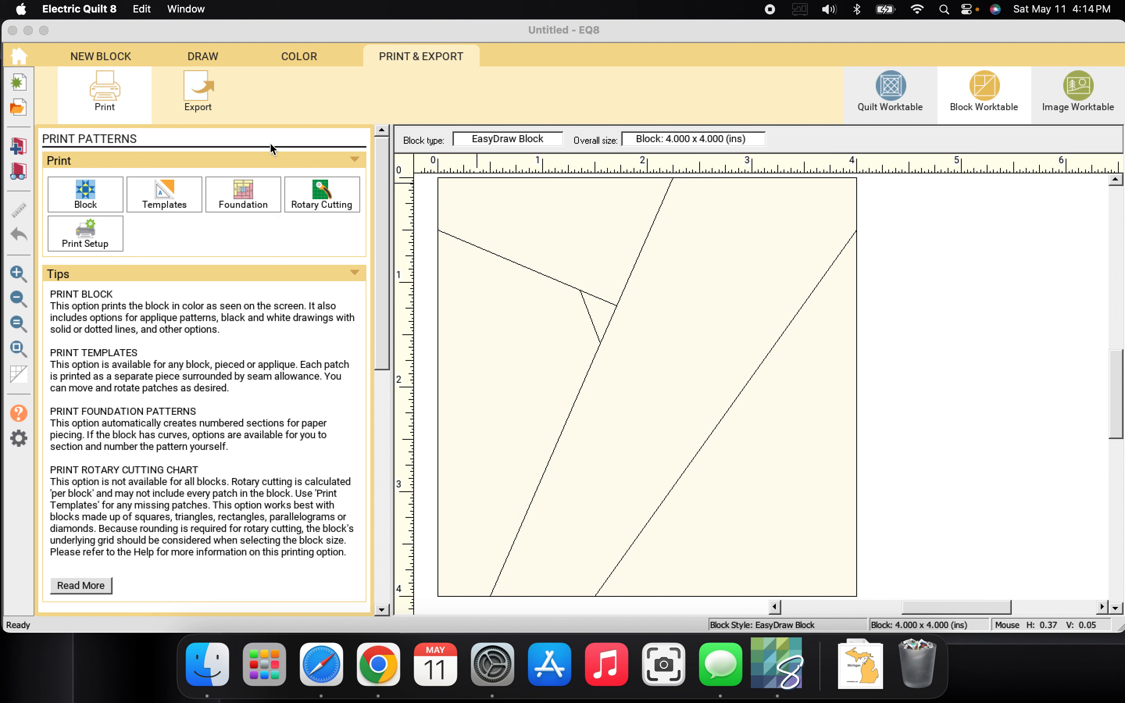
pyautogui.click(239, 191)
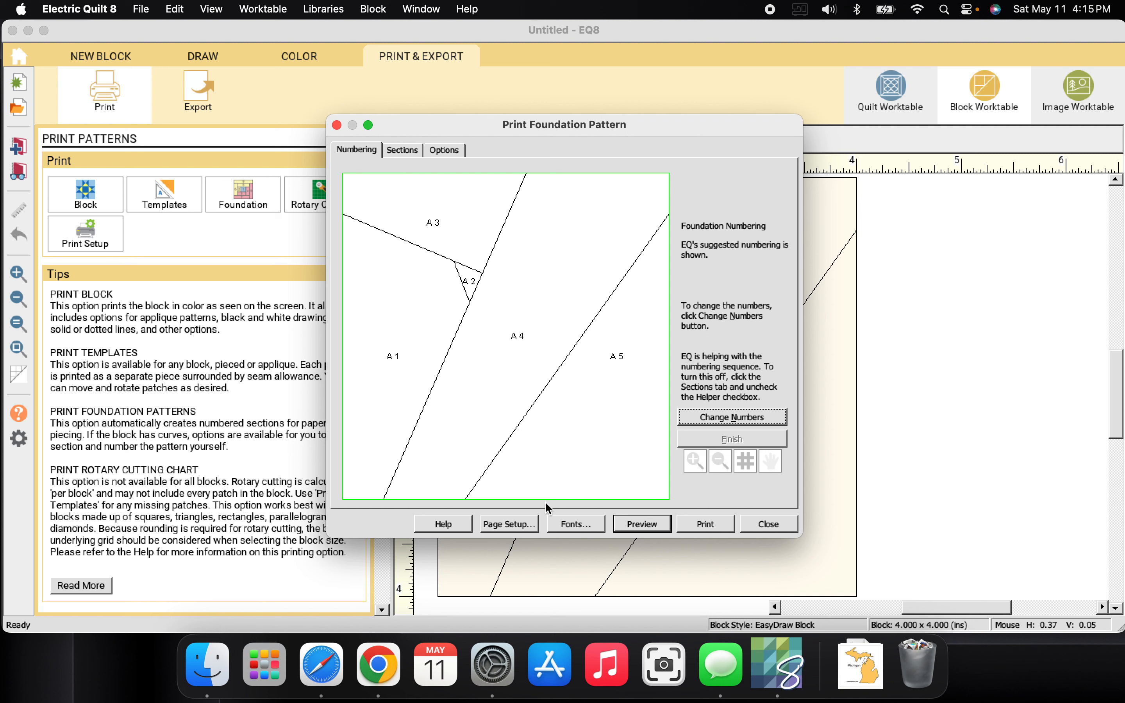
pyautogui.click(511, 523)
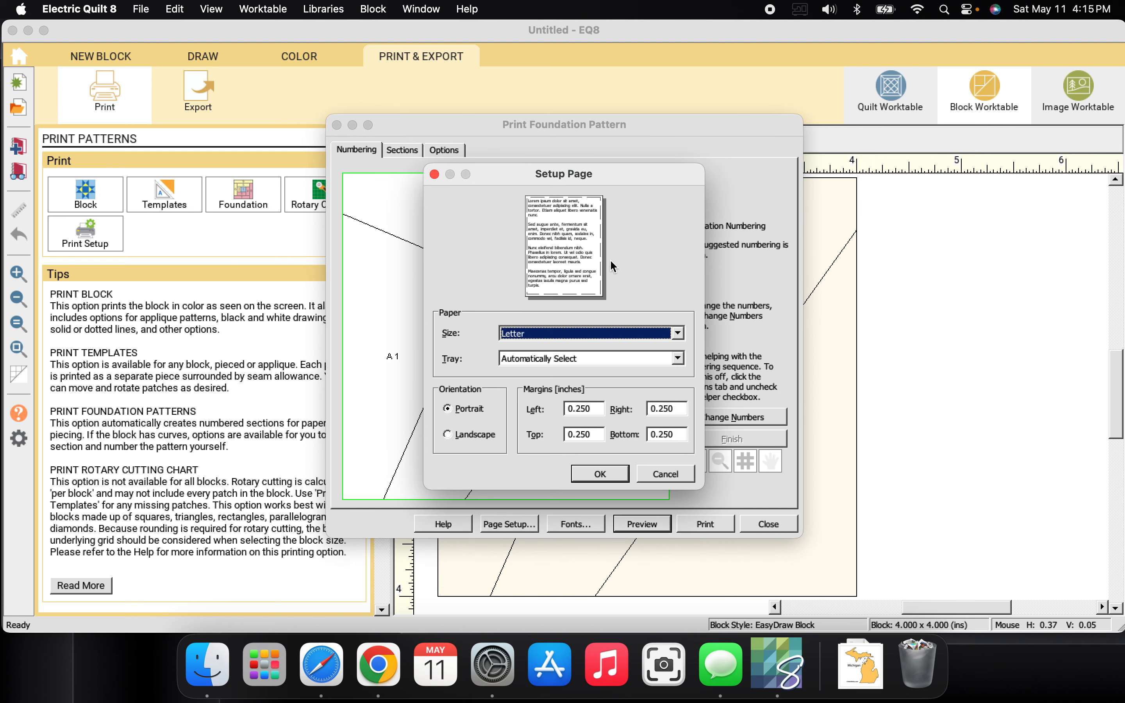
pyautogui.click(671, 472)
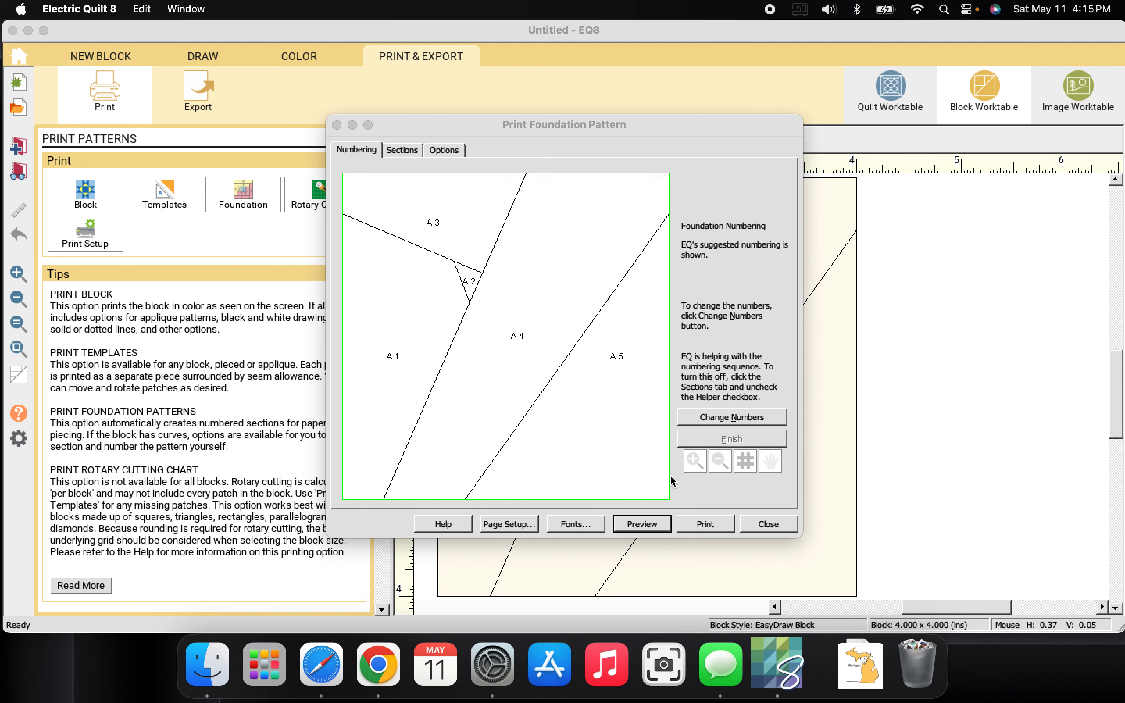
pyautogui.click(643, 524)
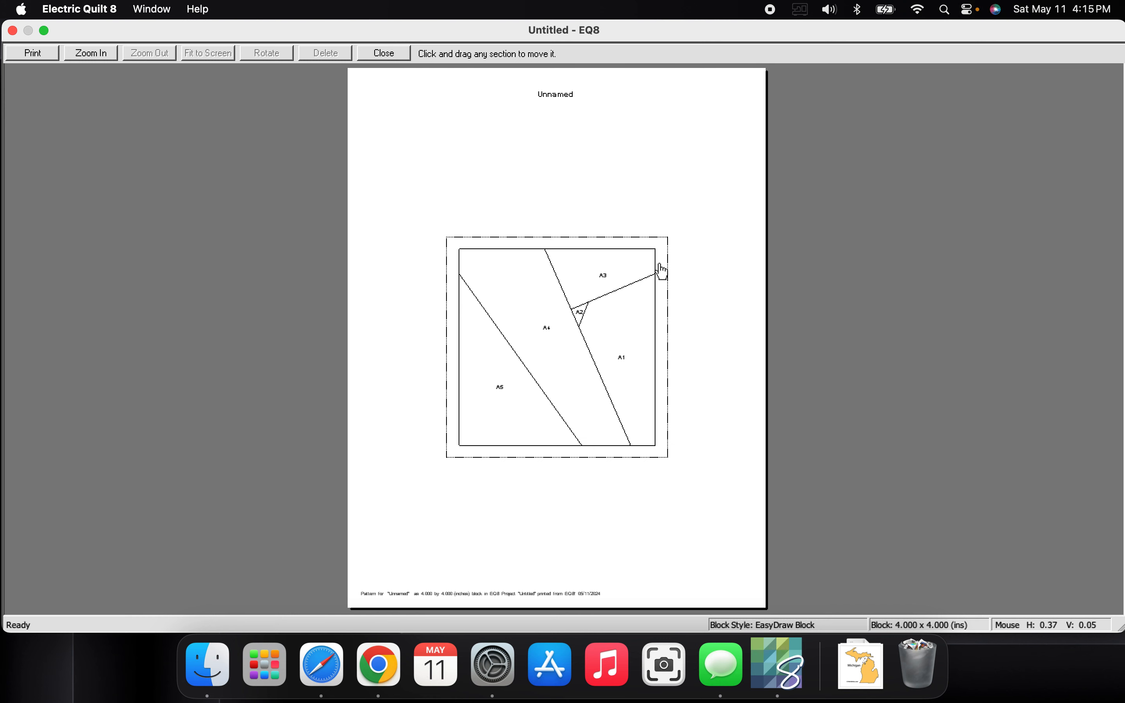
pyautogui.click(387, 52)
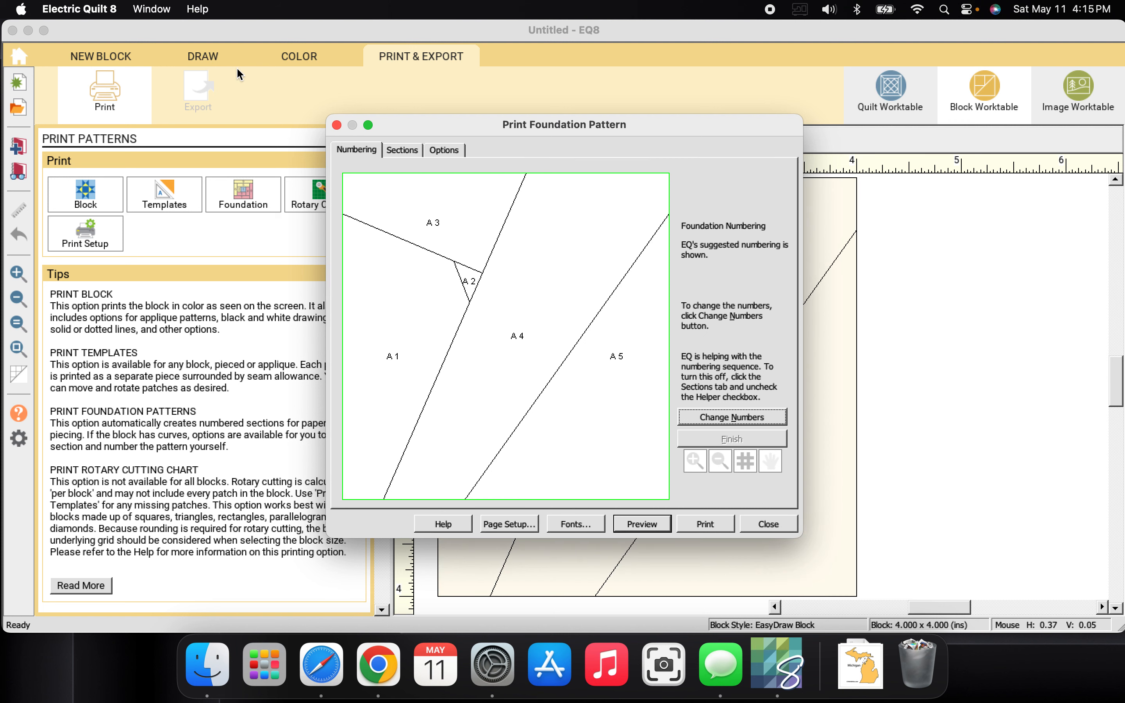
pyautogui.click(755, 523)
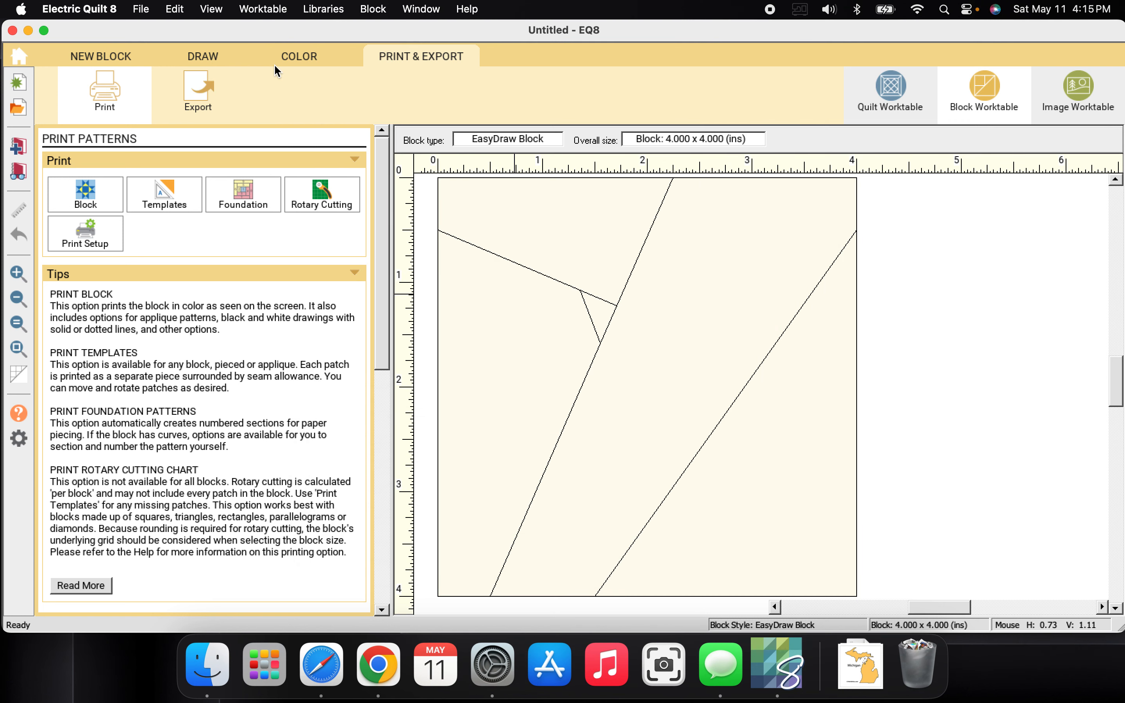
# Draw five straight lines approximating the Upper Peninsula's northwestern and southern edges and the Lower Peninsula's western and northern edges.
pyautogui.click(204, 56)
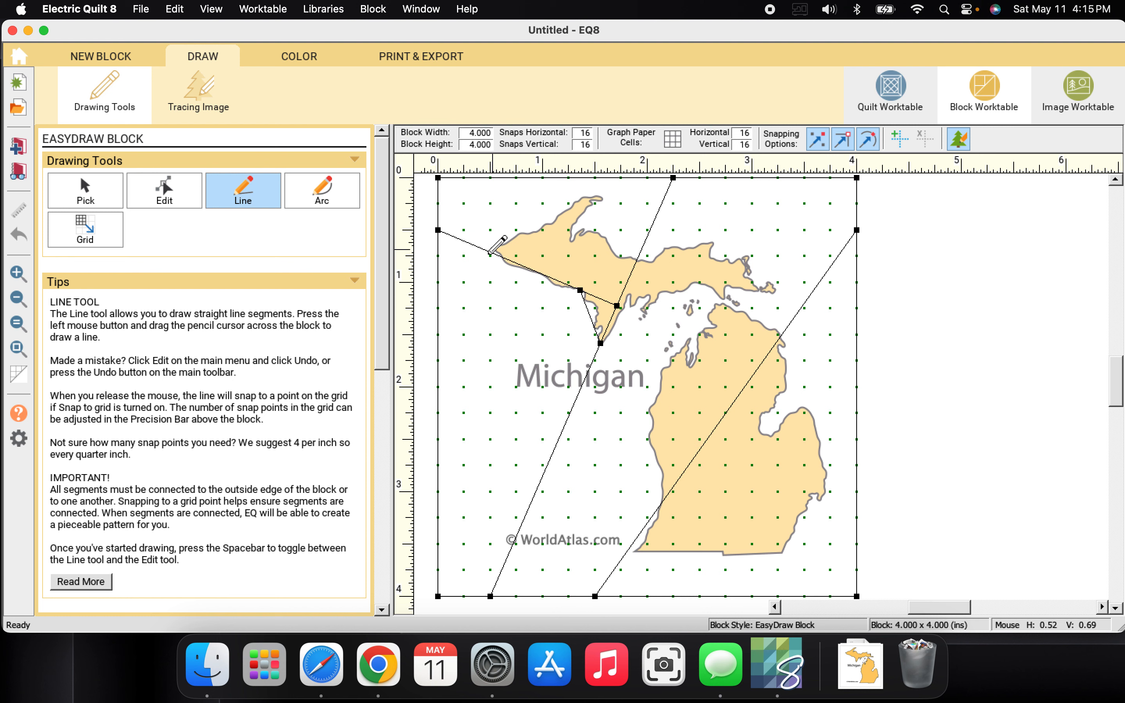
pyautogui.moveTo(491, 251); pyautogui.dragTo(611, 177)
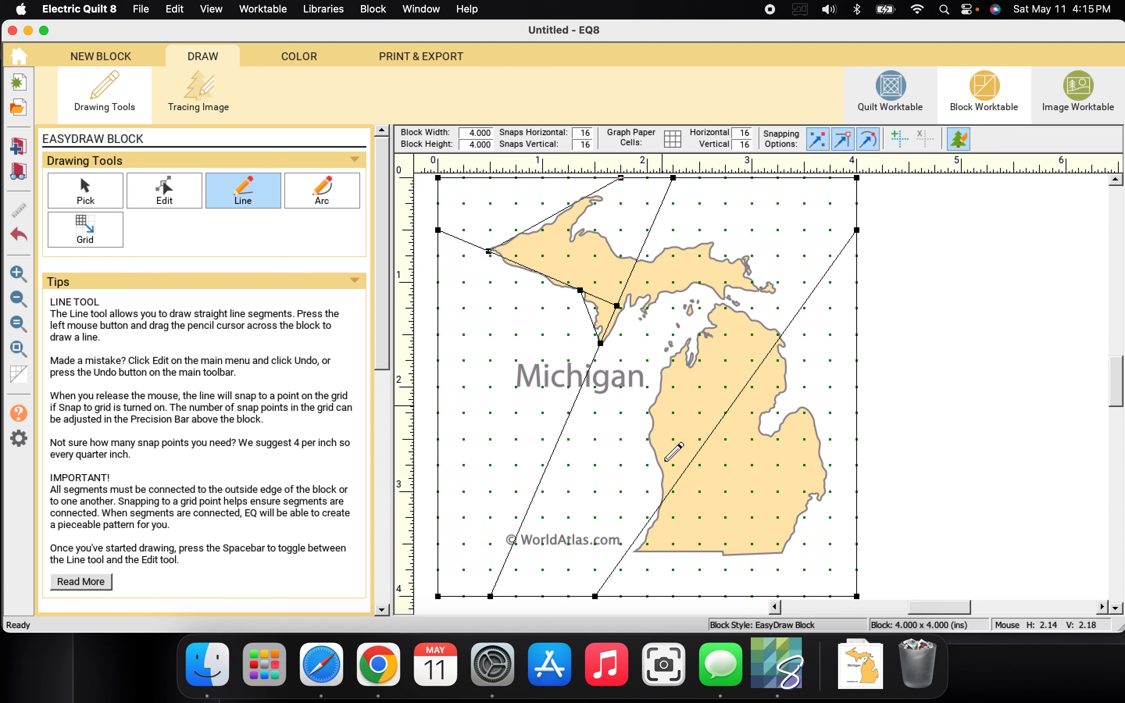
pyautogui.moveTo(664, 498); pyautogui.dragTo(618, 306)
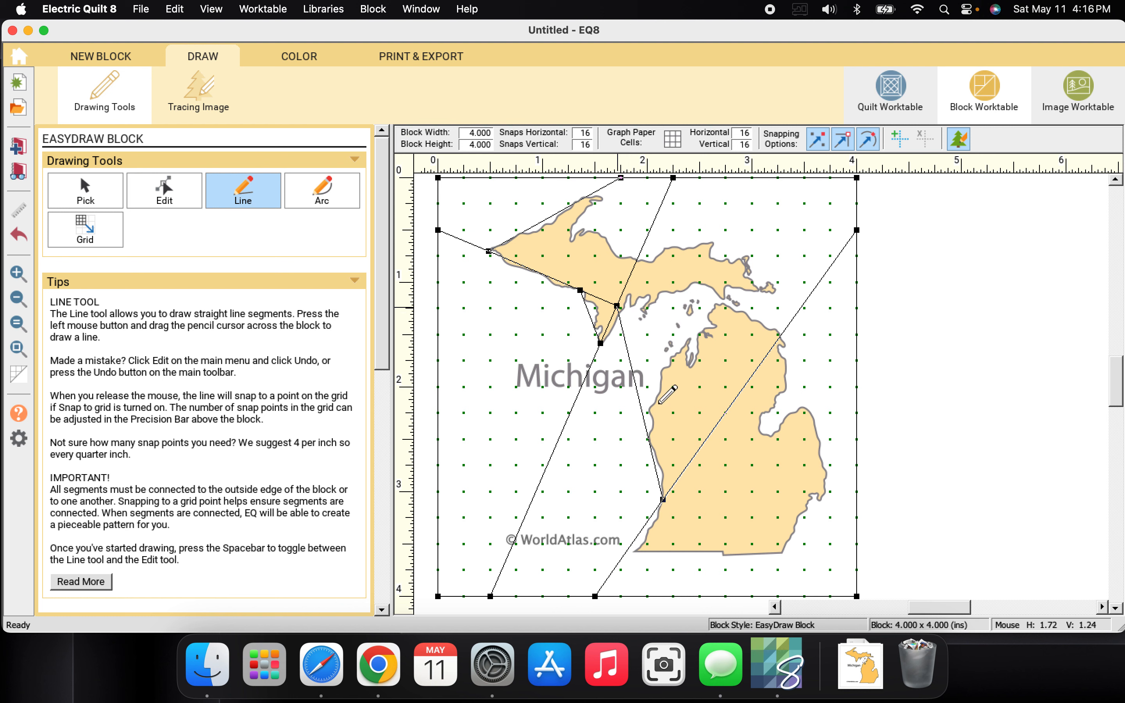
pyautogui.moveTo(644, 413); pyautogui.dragTo(778, 177)
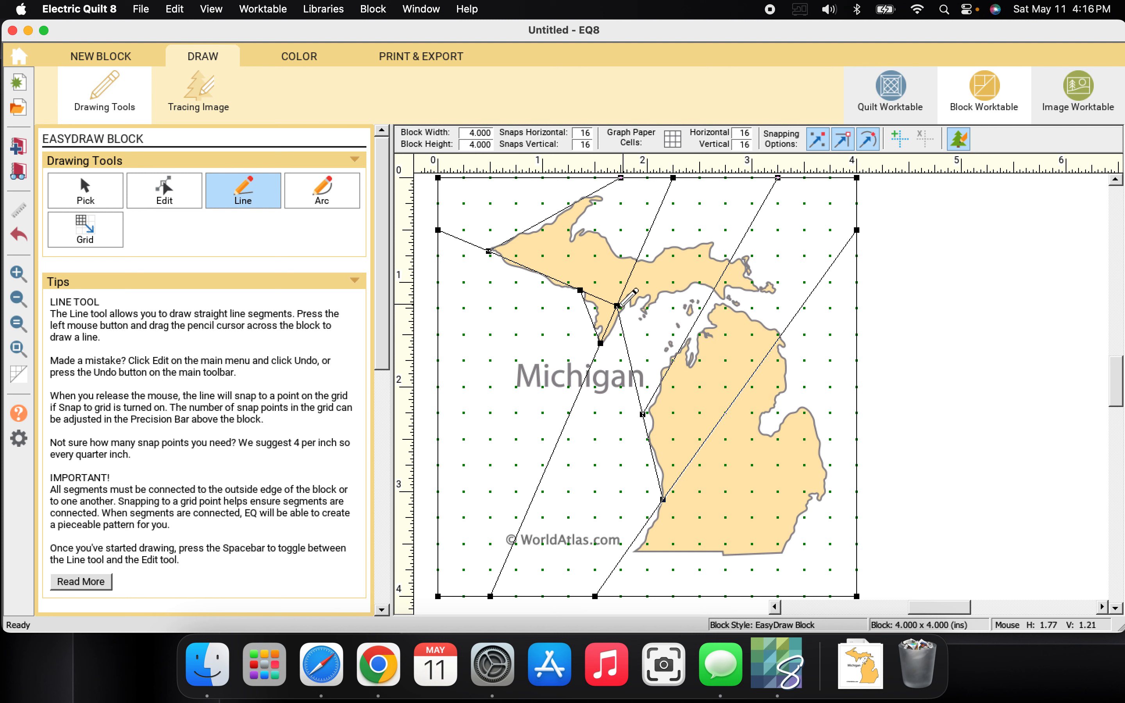
pyautogui.moveTo(617, 305)
pyautogui.mouseDown()
pyautogui.moveTo(715, 288)
pyautogui.moveTo(710, 301)
pyautogui.moveTo(783, 333)
pyautogui.mouseUp()
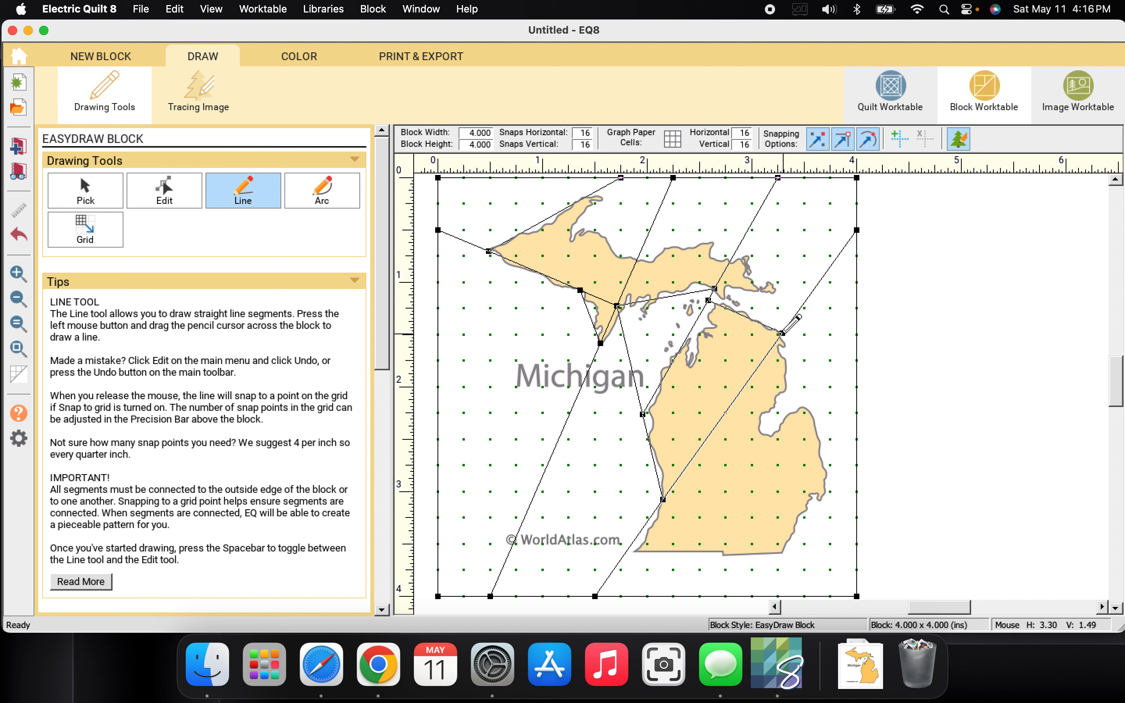
# Preview the foundation pattern of the expanded block using the automatic sectioning.
pyautogui.click(400, 59)
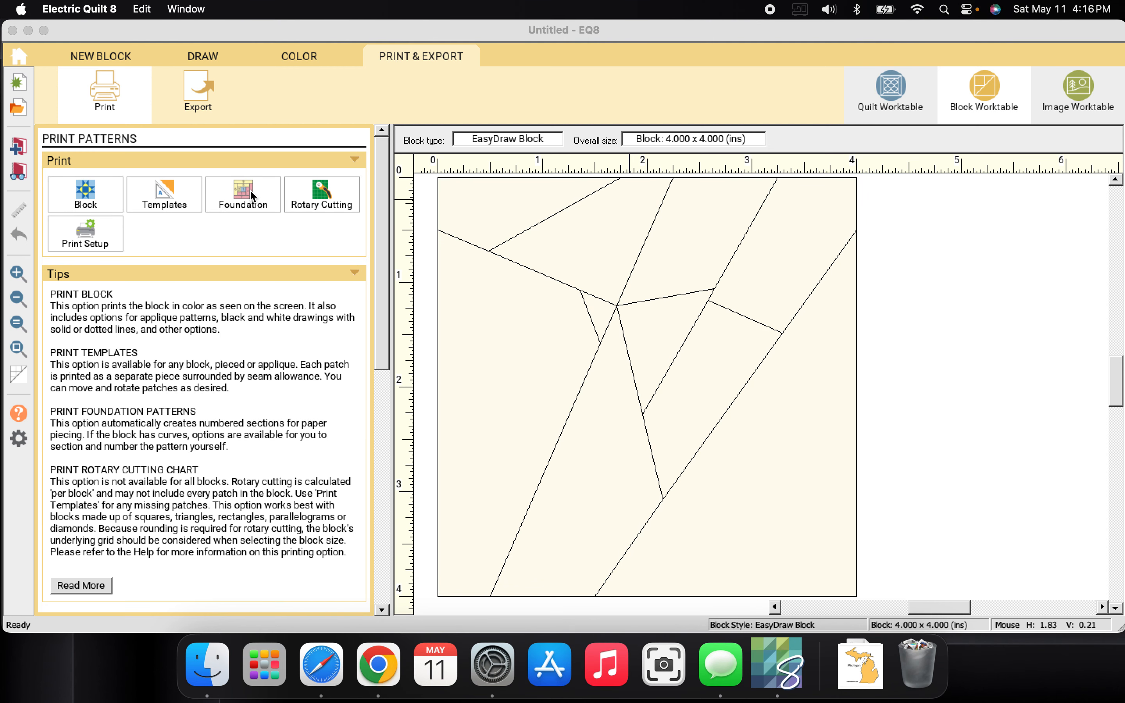
pyautogui.click(250, 191)
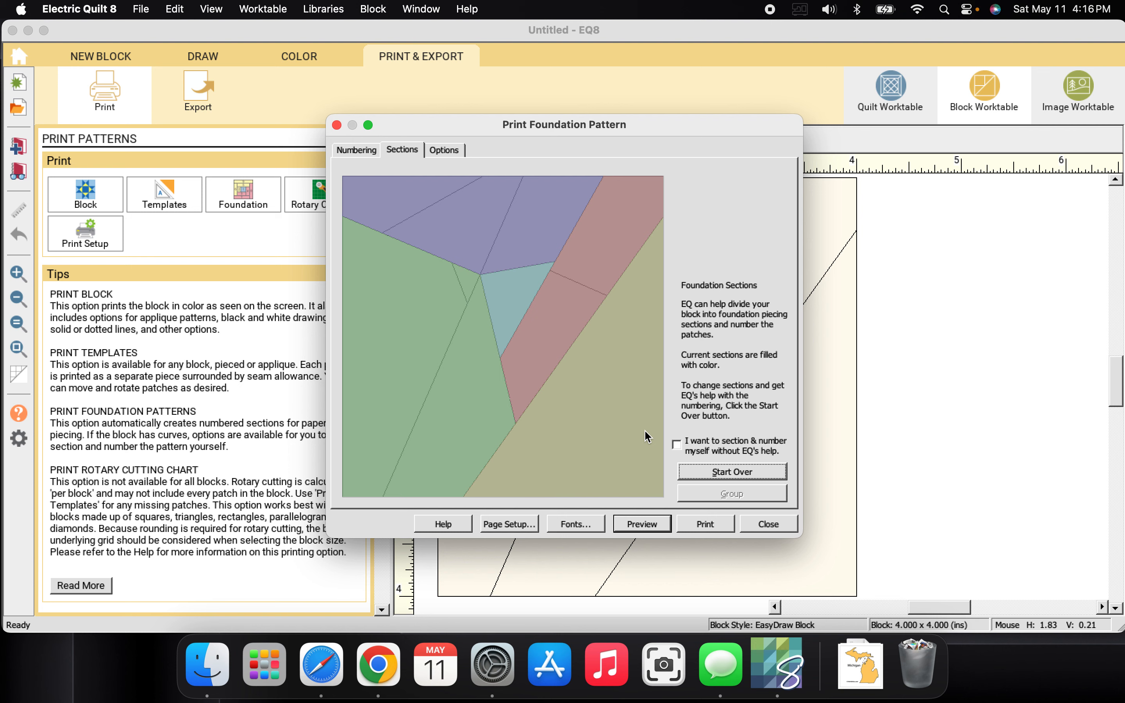
pyautogui.click(642, 524)
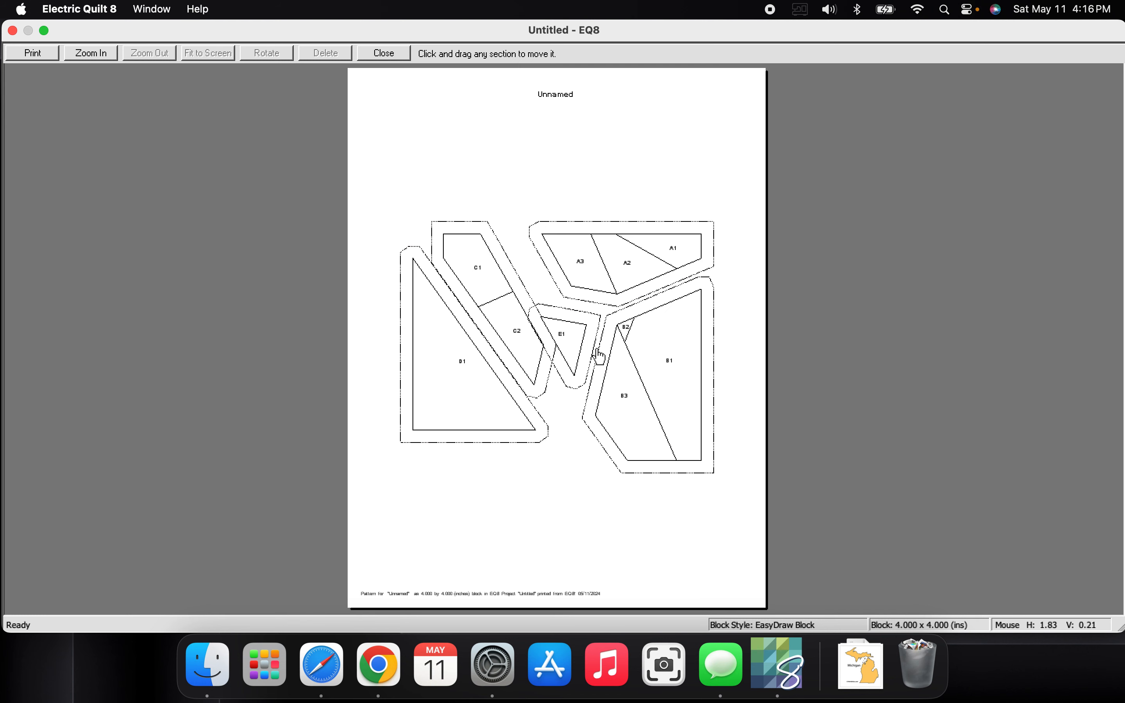
# Spread the overlapping foundation sections apart across the preview page, and close the preview and the foundation pattern settings.
pyautogui.click(470, 367)
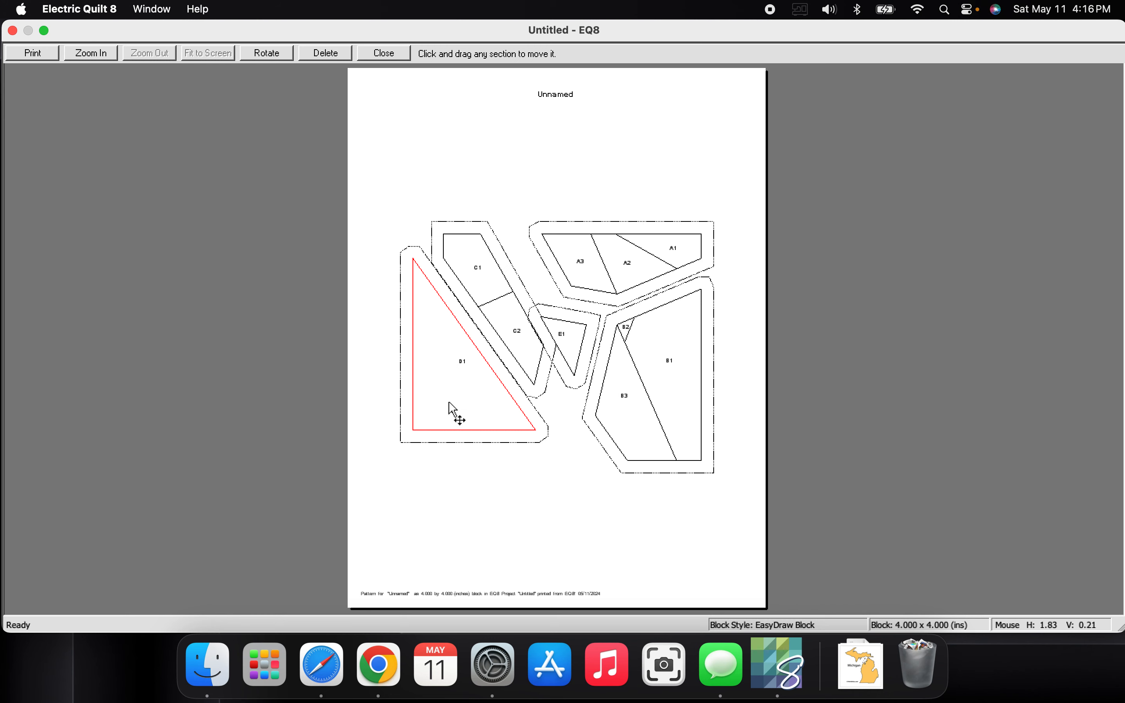
pyautogui.moveTo(452, 368); pyautogui.dragTo(442, 404)
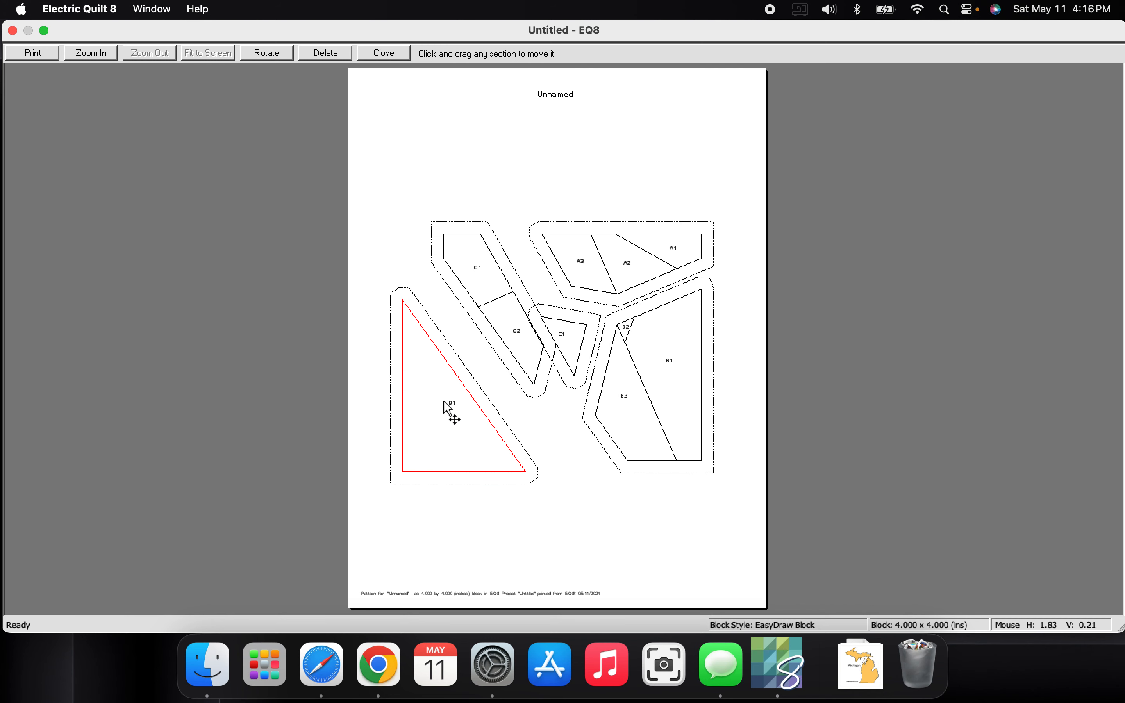
pyautogui.press('Delete')
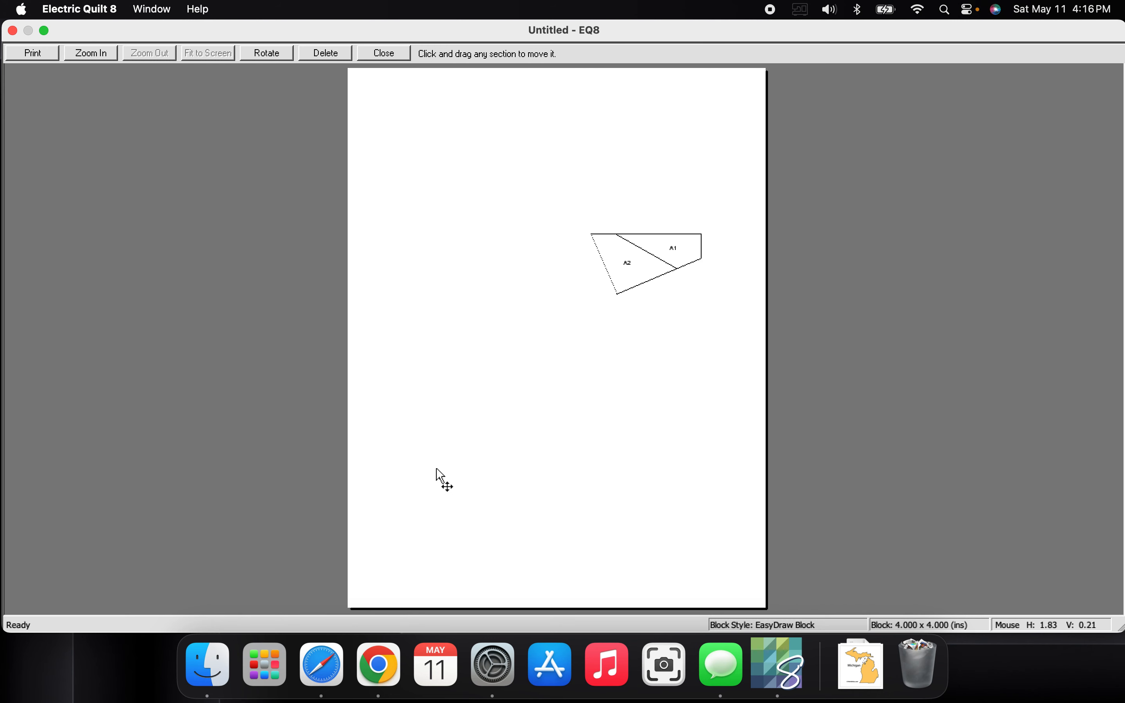
pyautogui.moveTo(485, 284); pyautogui.dragTo(455, 289)
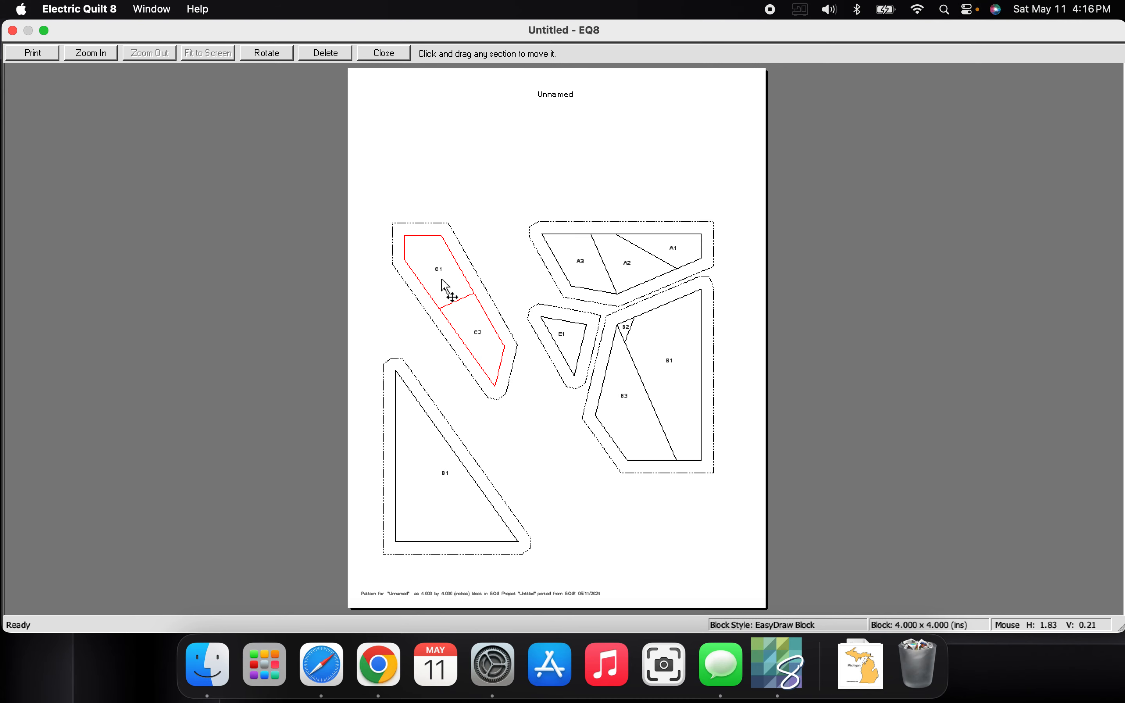
pyautogui.click(599, 257)
pyautogui.moveTo(605, 222); pyautogui.dragTo(618, 162)
pyautogui.click(651, 393)
pyautogui.moveTo(651, 393); pyautogui.dragTo(655, 396)
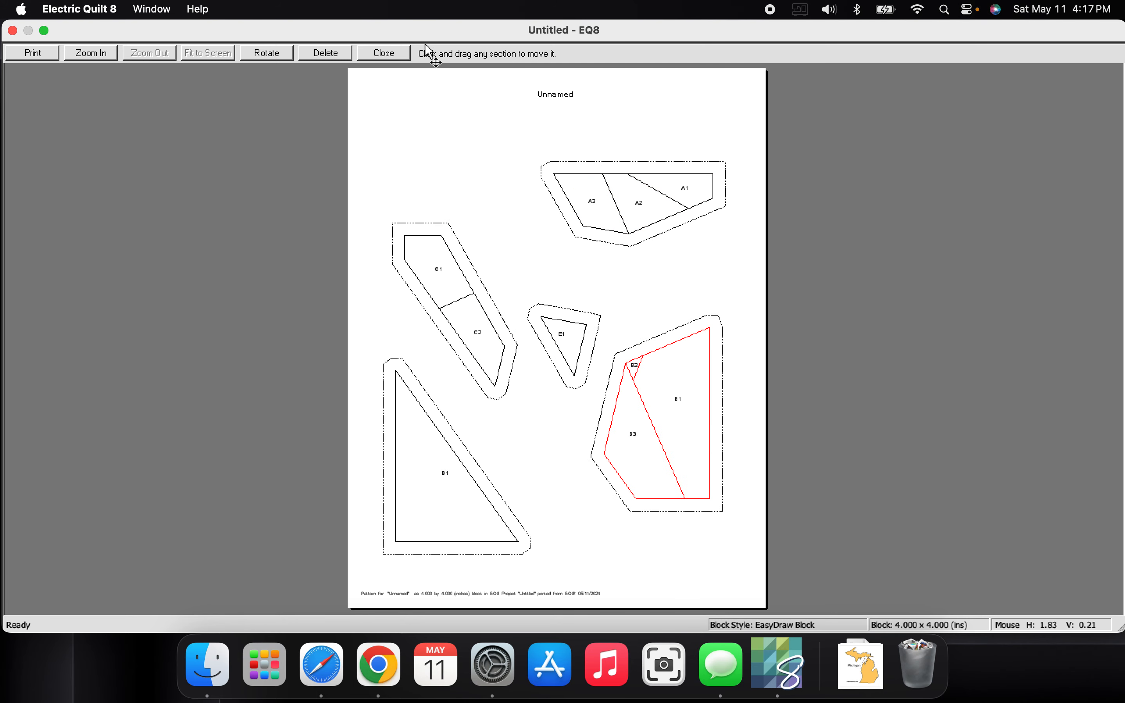
pyautogui.click(385, 54)
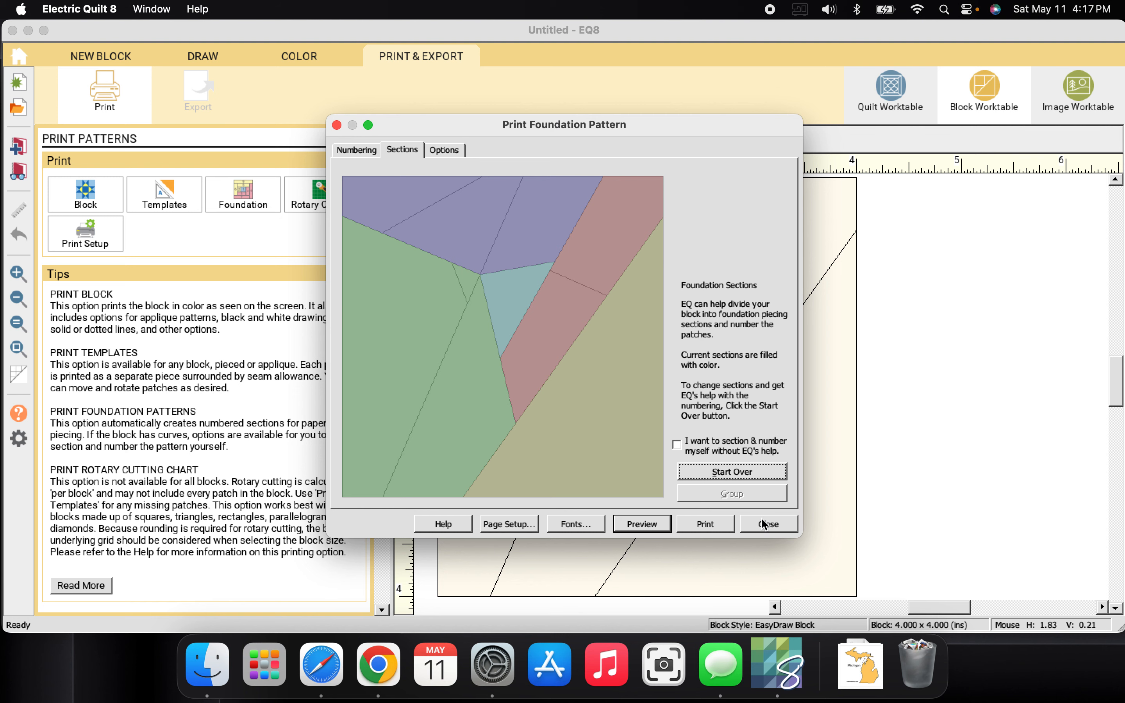
pyautogui.click(770, 525)
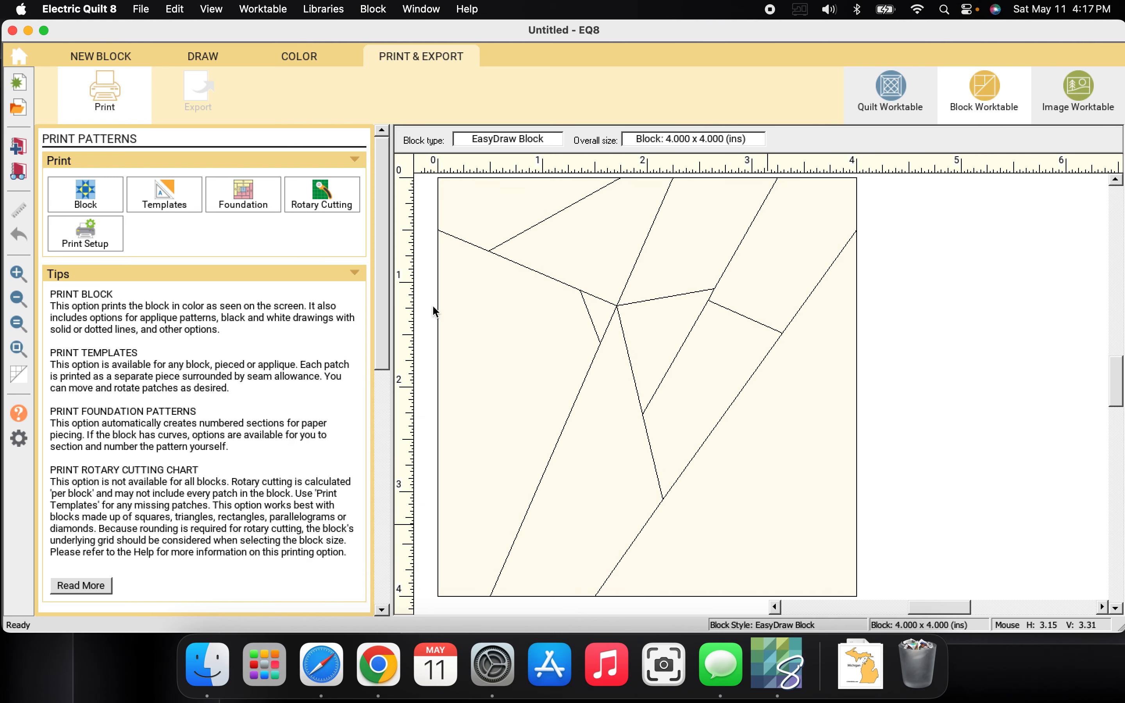
# Draw three lines from one point at Saginaw Bay: to the long diagonal, the block's right edge and its lower-right corner.
pyautogui.click(203, 59)
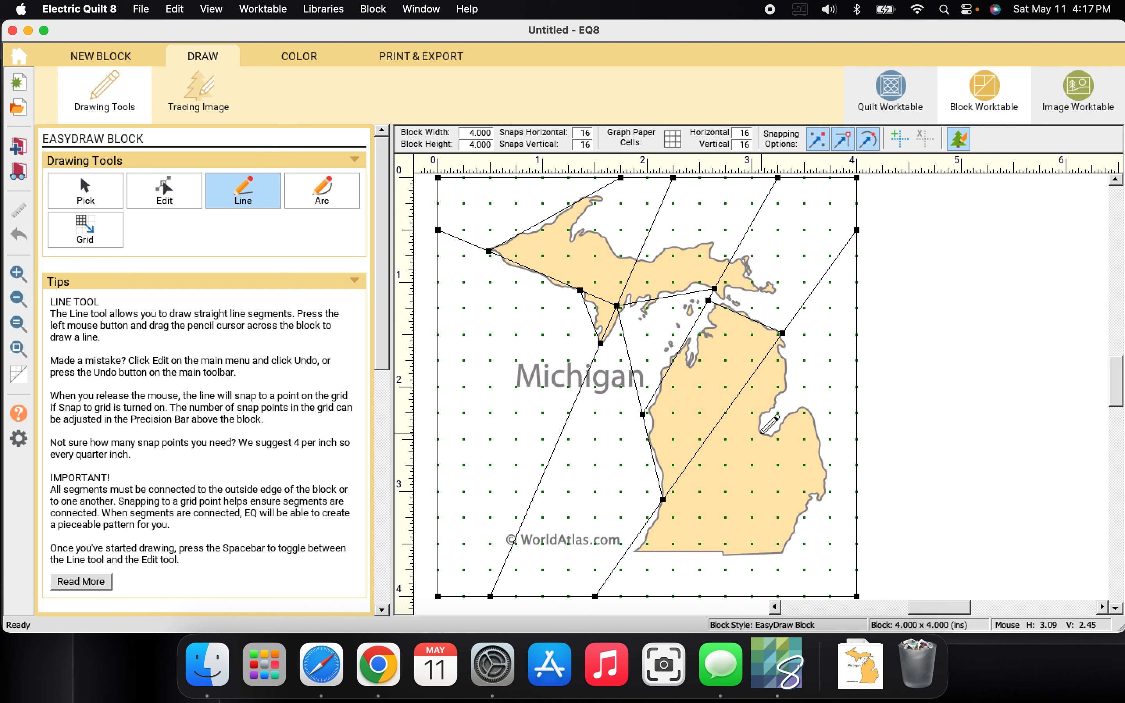
pyautogui.moveTo(761, 433); pyautogui.dragTo(816, 286)
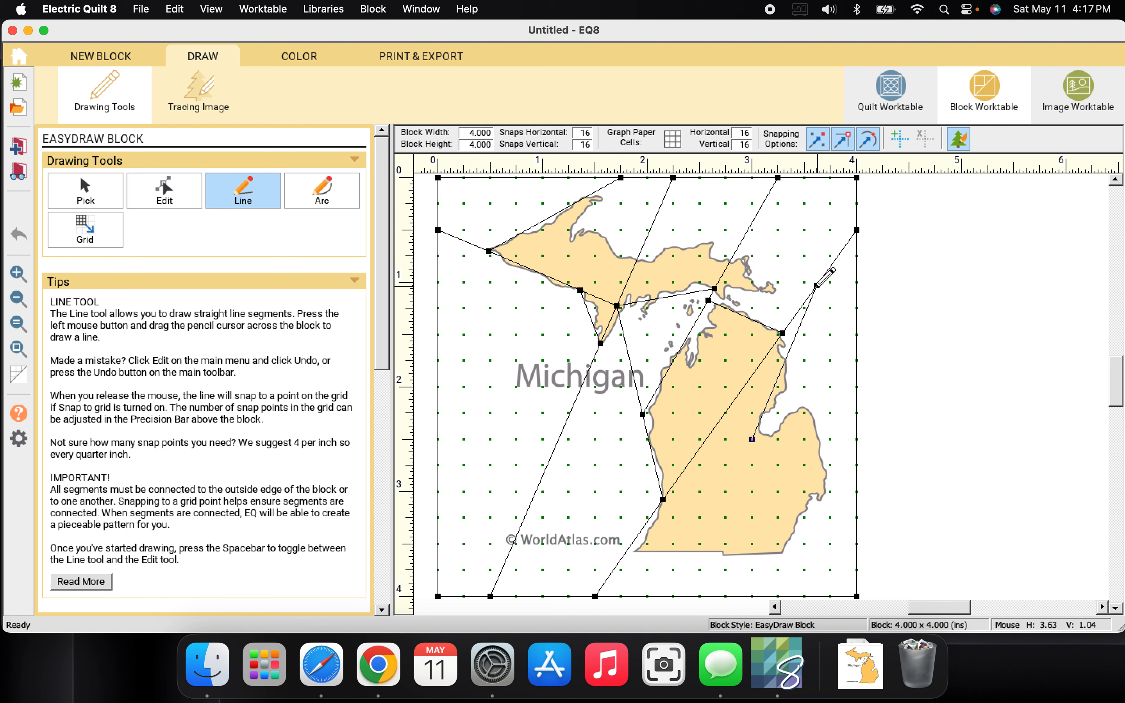
pyautogui.moveTo(752, 440); pyautogui.dragTo(858, 371)
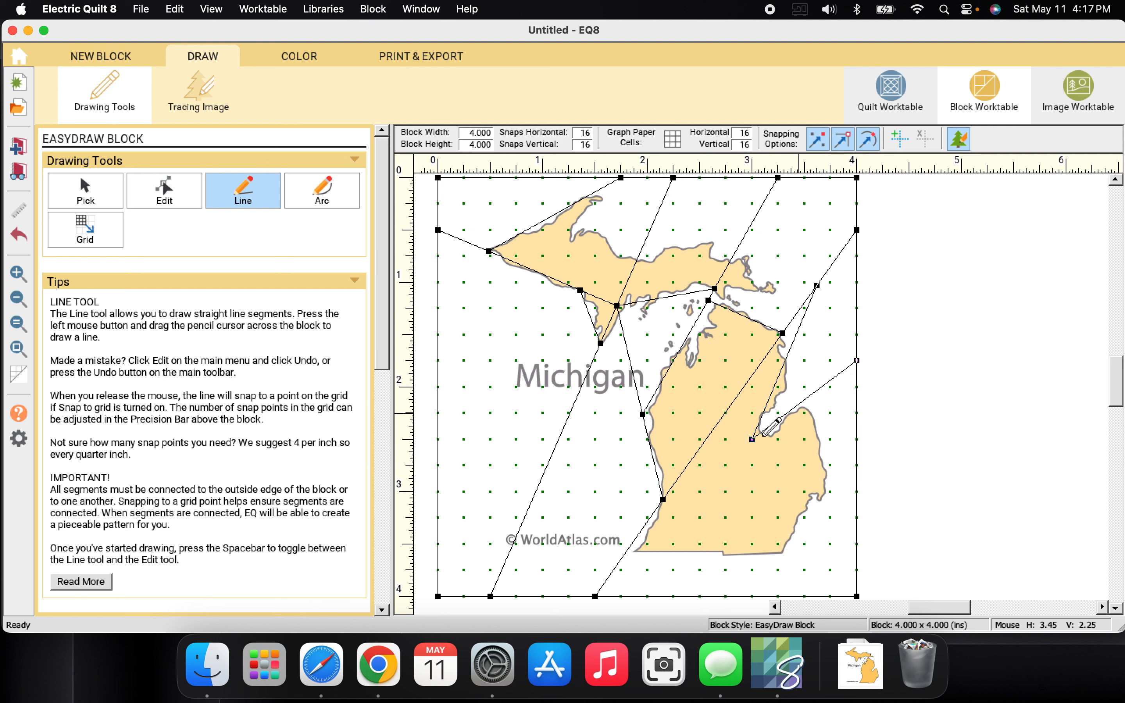
pyautogui.moveTo(752, 439)
pyautogui.mouseDown()
pyautogui.moveTo(824, 530)
pyautogui.moveTo(857, 595)
pyautogui.mouseUp()
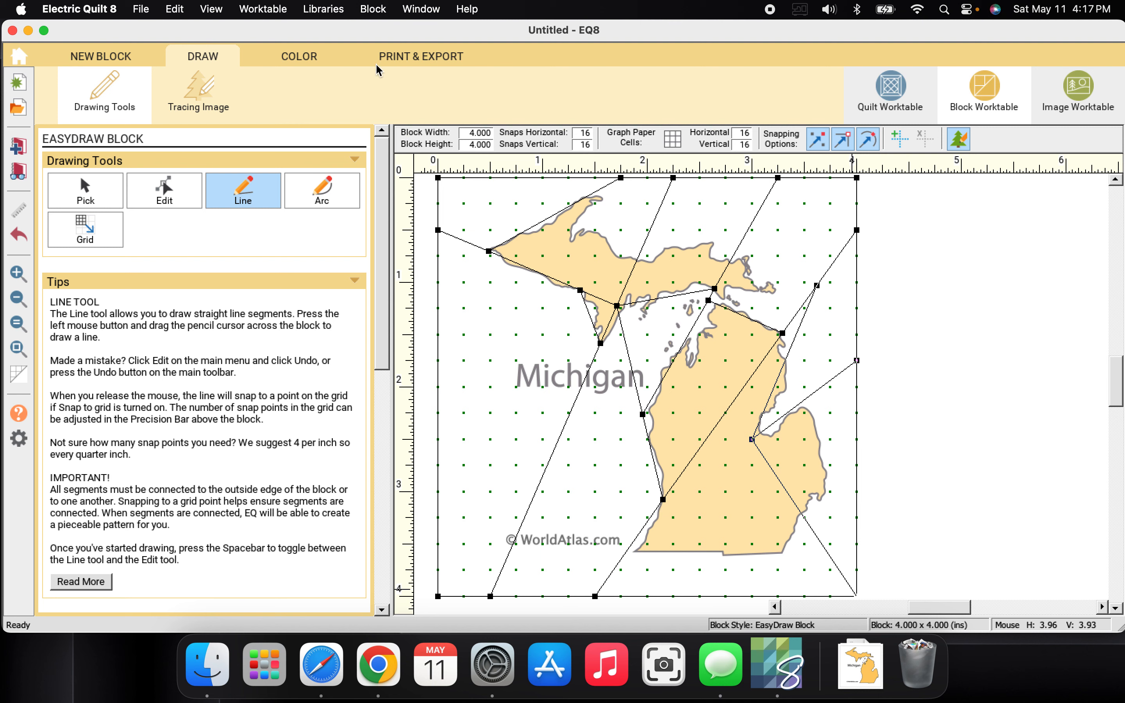
# Check the foundation numbering of the block with the Saginaw Bay lines and preview its printout.
pyautogui.click(408, 62)
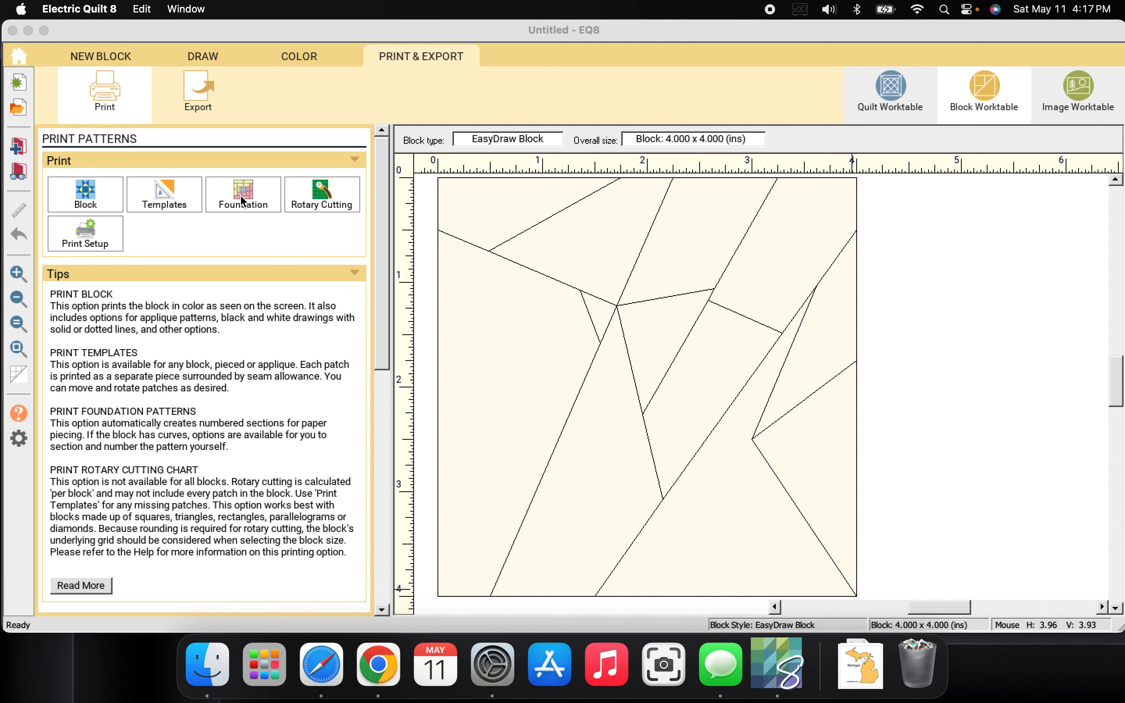
pyautogui.click(240, 197)
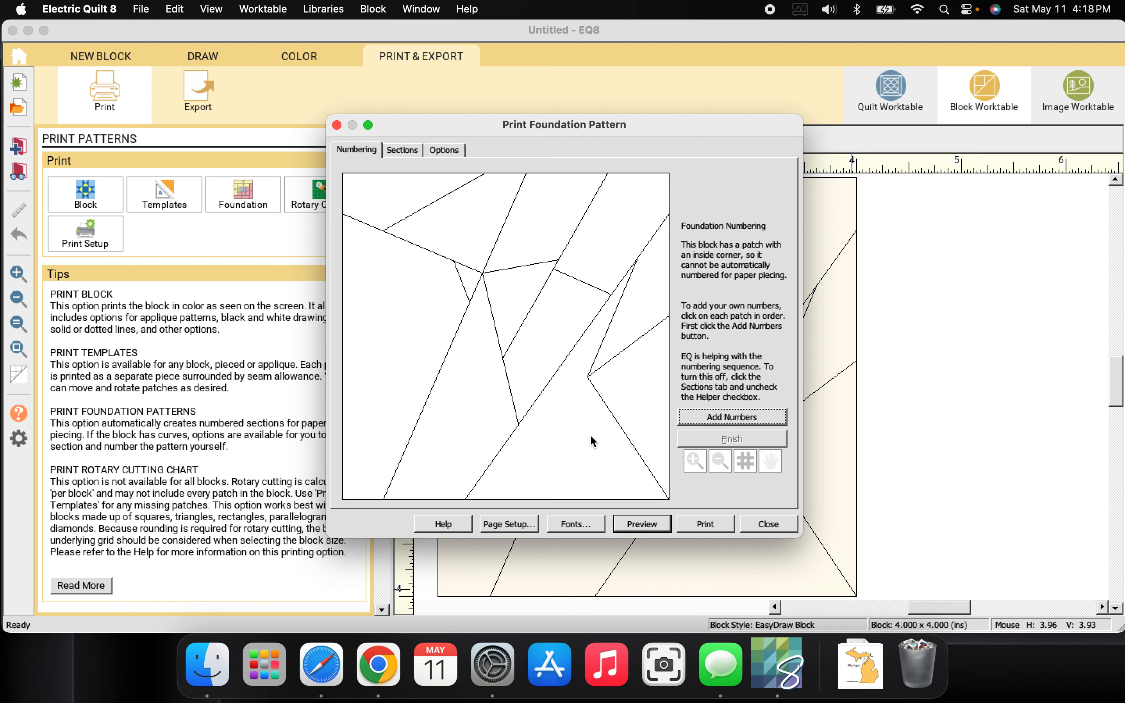
pyautogui.click(642, 525)
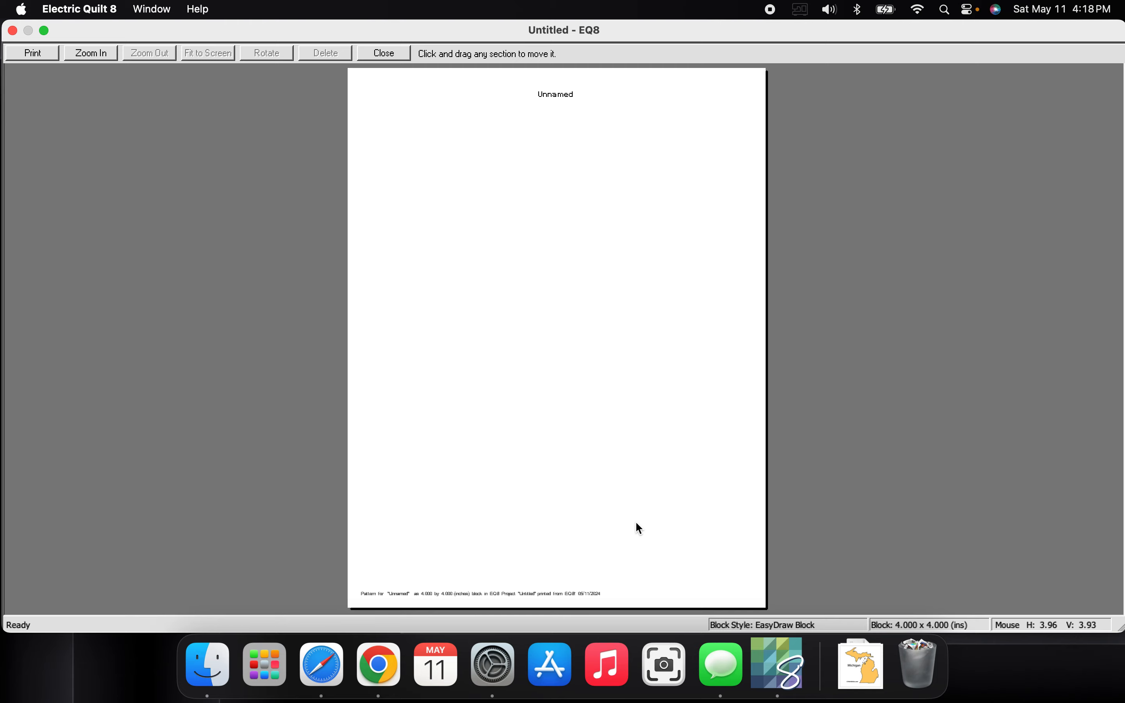
# Close the printout preview and the foundation pattern settings.
pyautogui.click(382, 53)
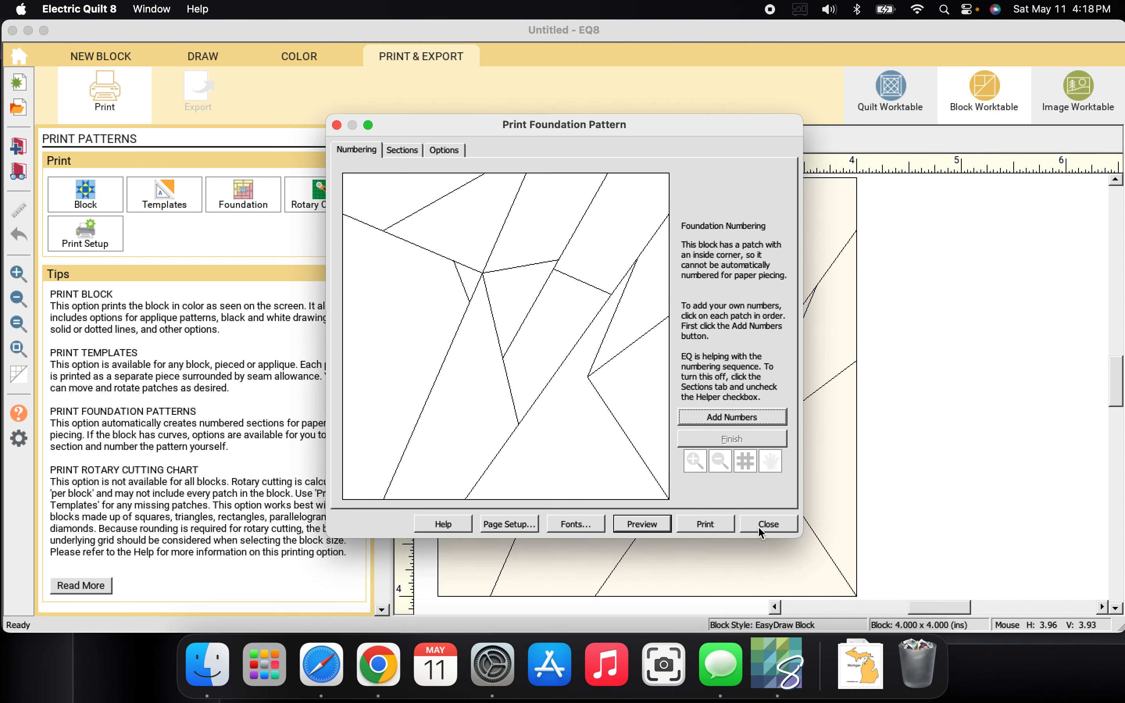
pyautogui.click(769, 525)
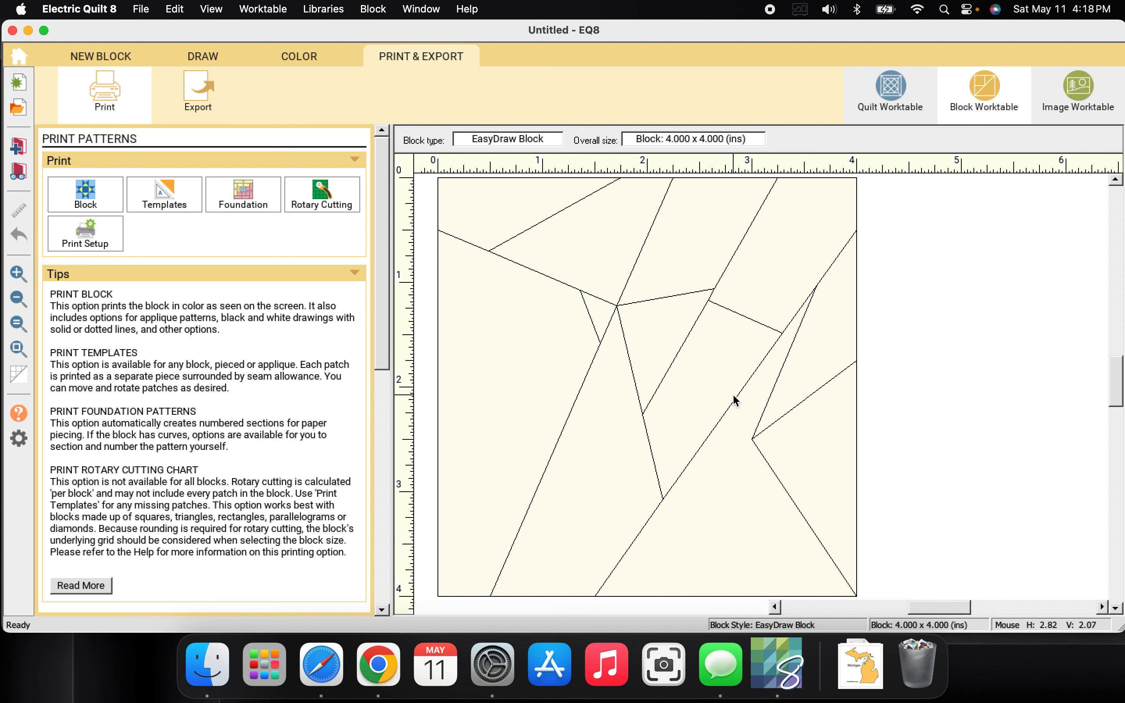
pyautogui.click(769, 406)
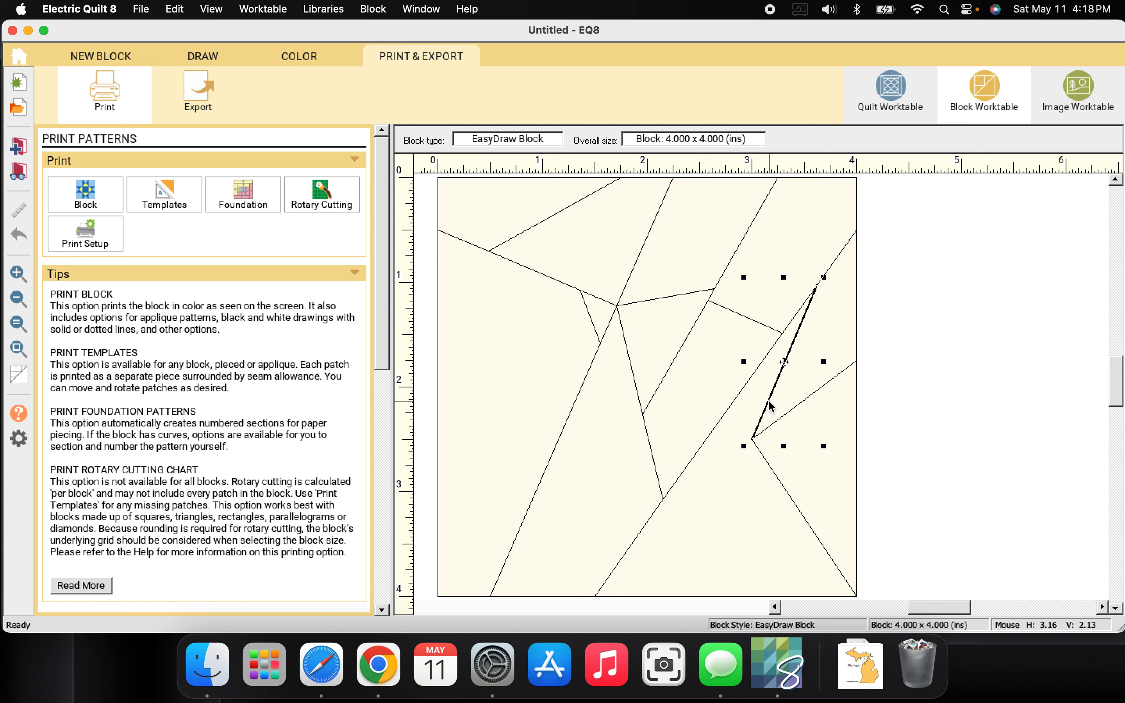
pyautogui.click(935, 364)
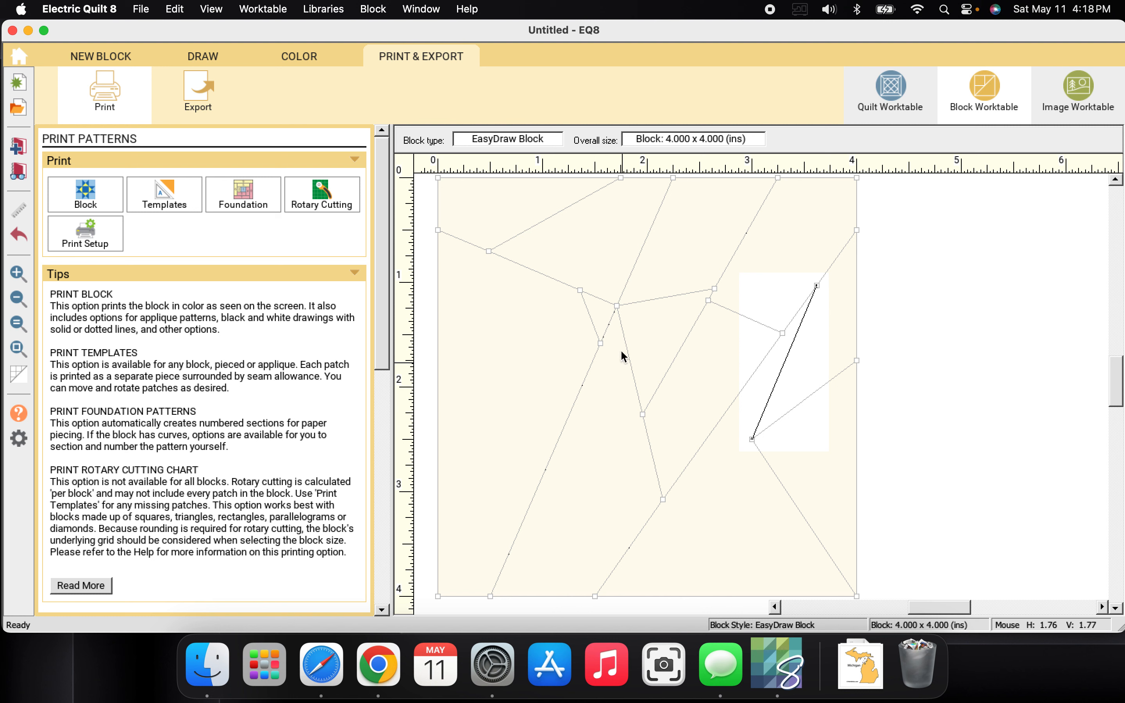
pyautogui.click(85, 193)
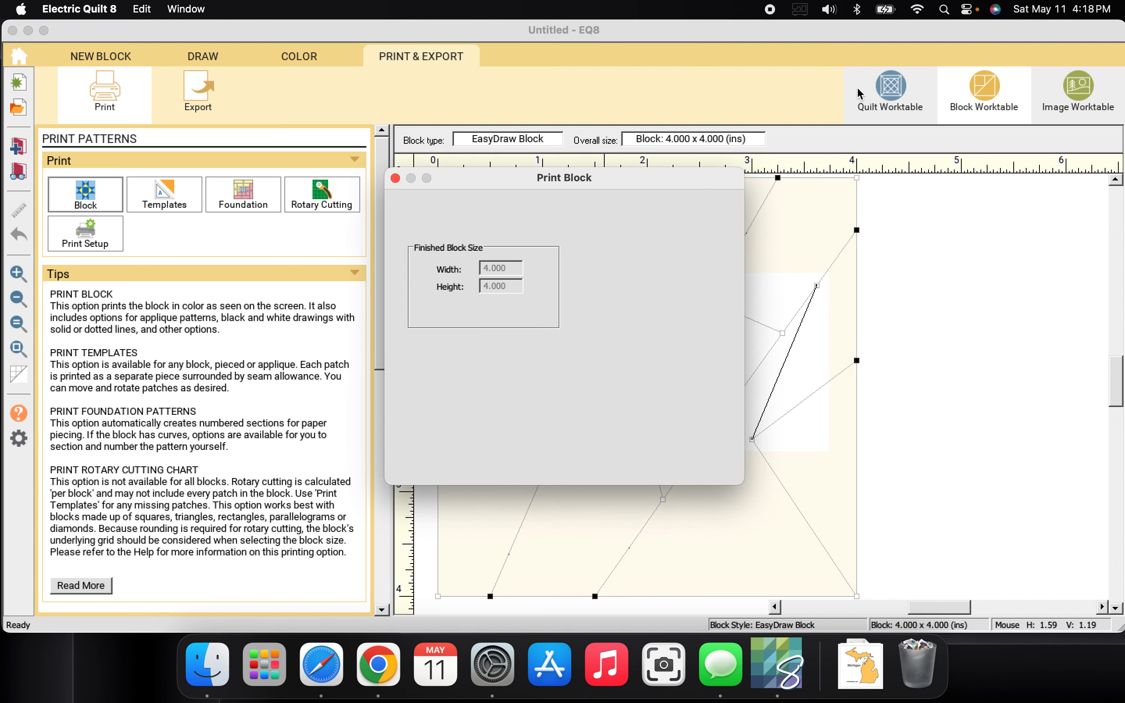
pyautogui.click(695, 472)
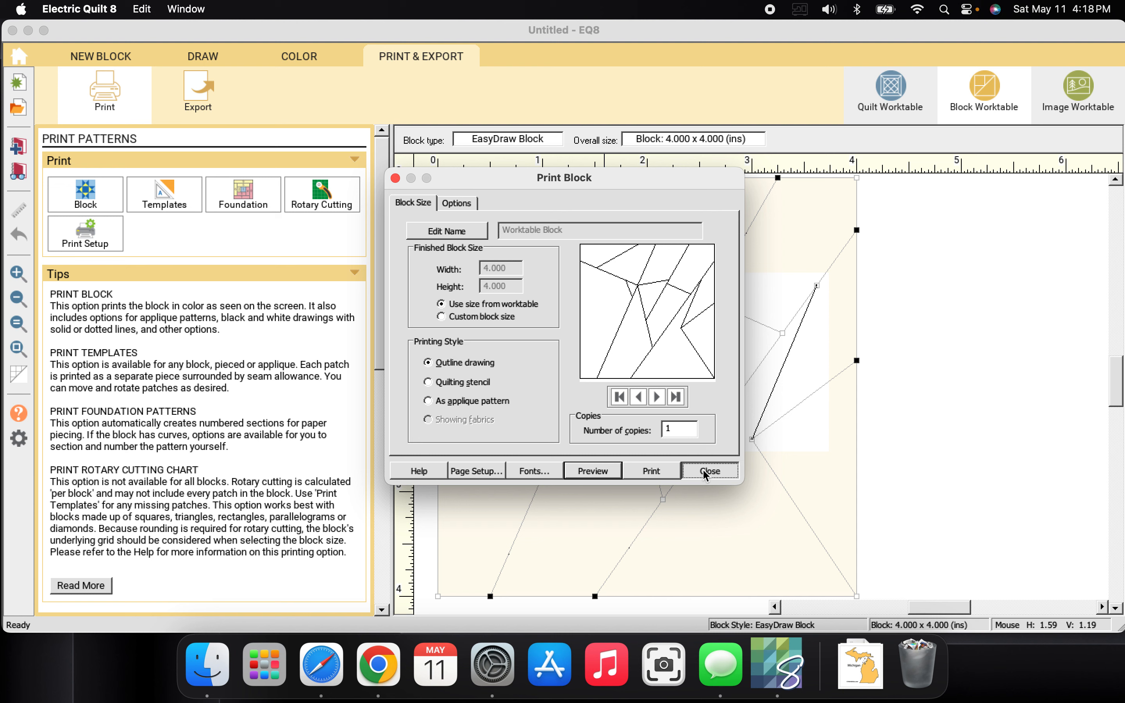
# Reopen the earlier cream block version without the Saginaw Bay lines from the project sketchbook for editing.
pyautogui.click(895, 92)
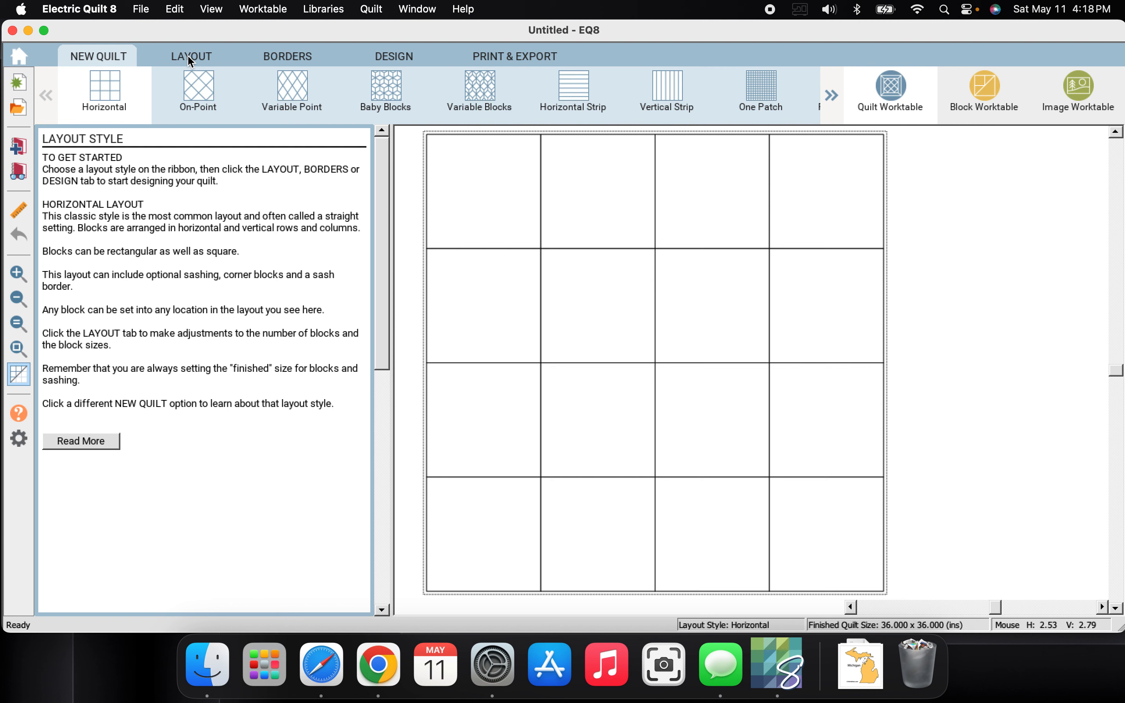
pyautogui.click(392, 55)
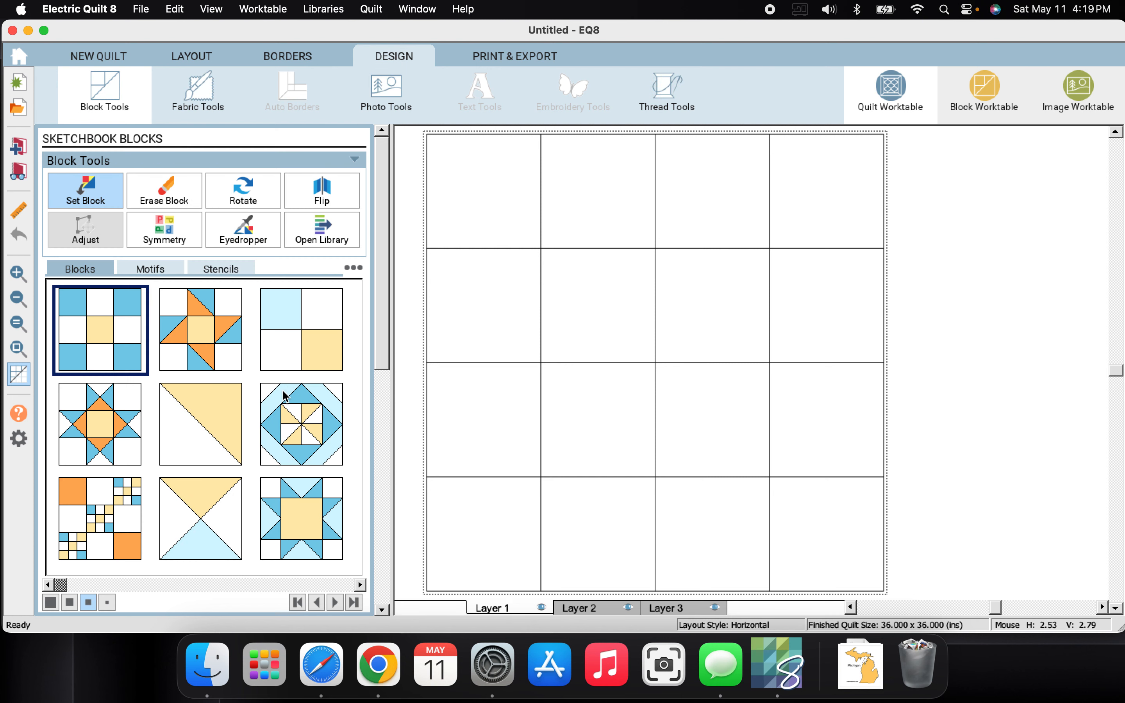
pyautogui.moveTo(61, 585); pyautogui.dragTo(358, 585)
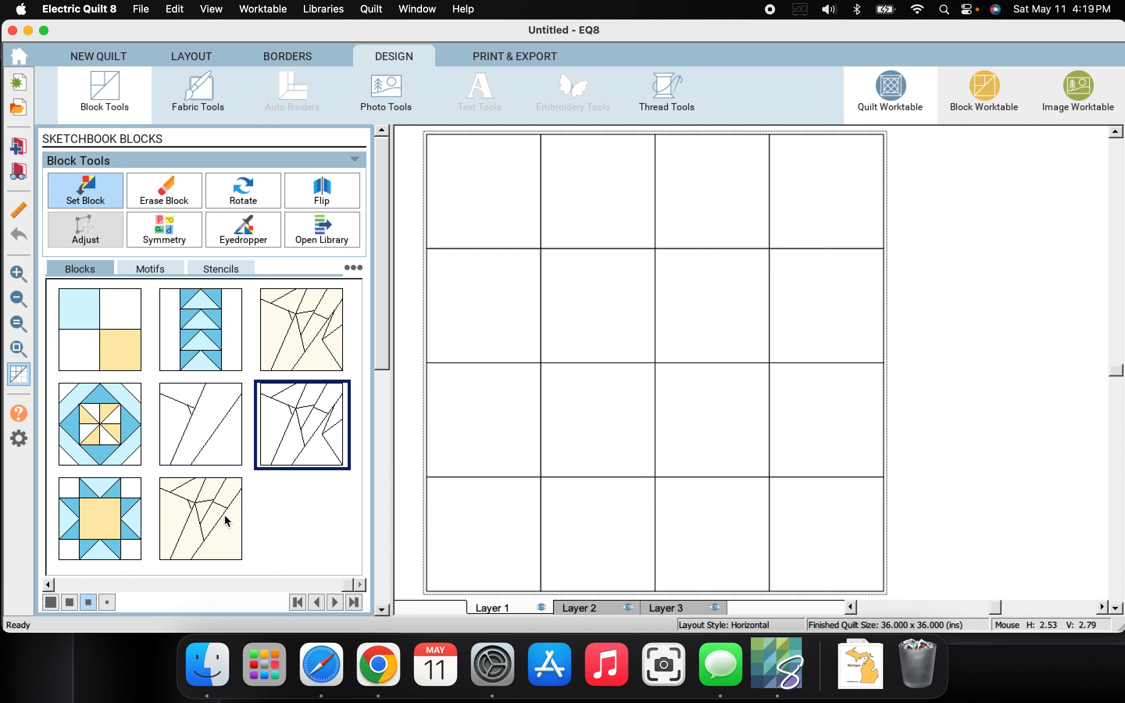
pyautogui.click(206, 513)
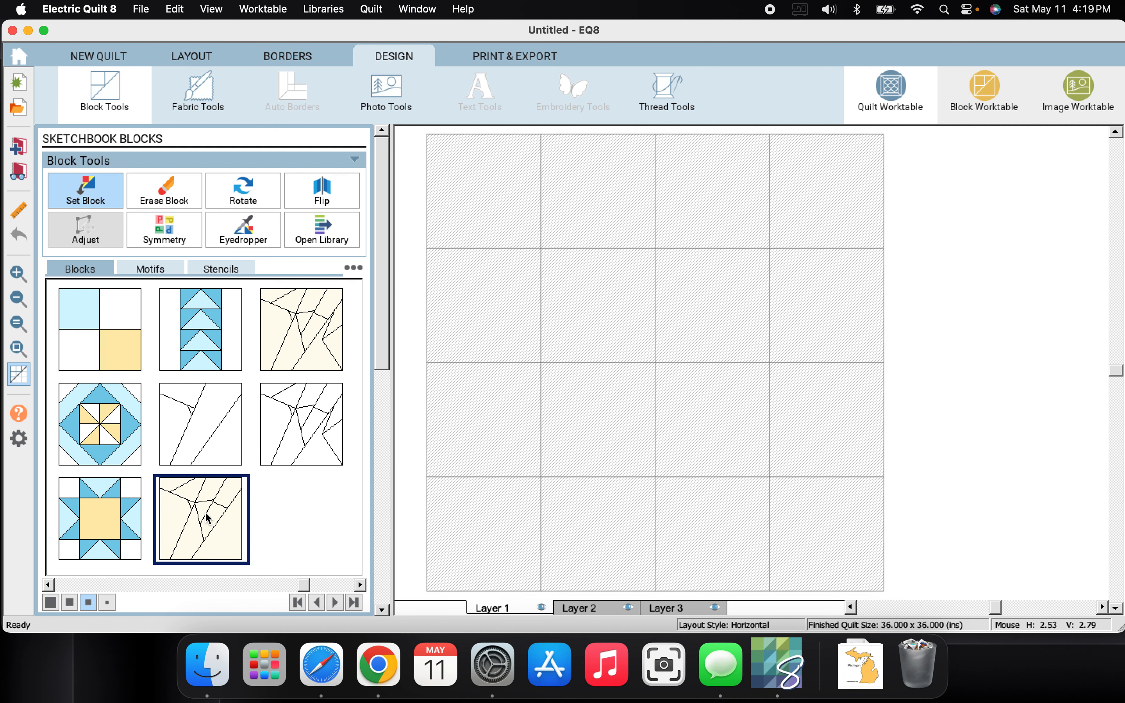
pyautogui.click(985, 88)
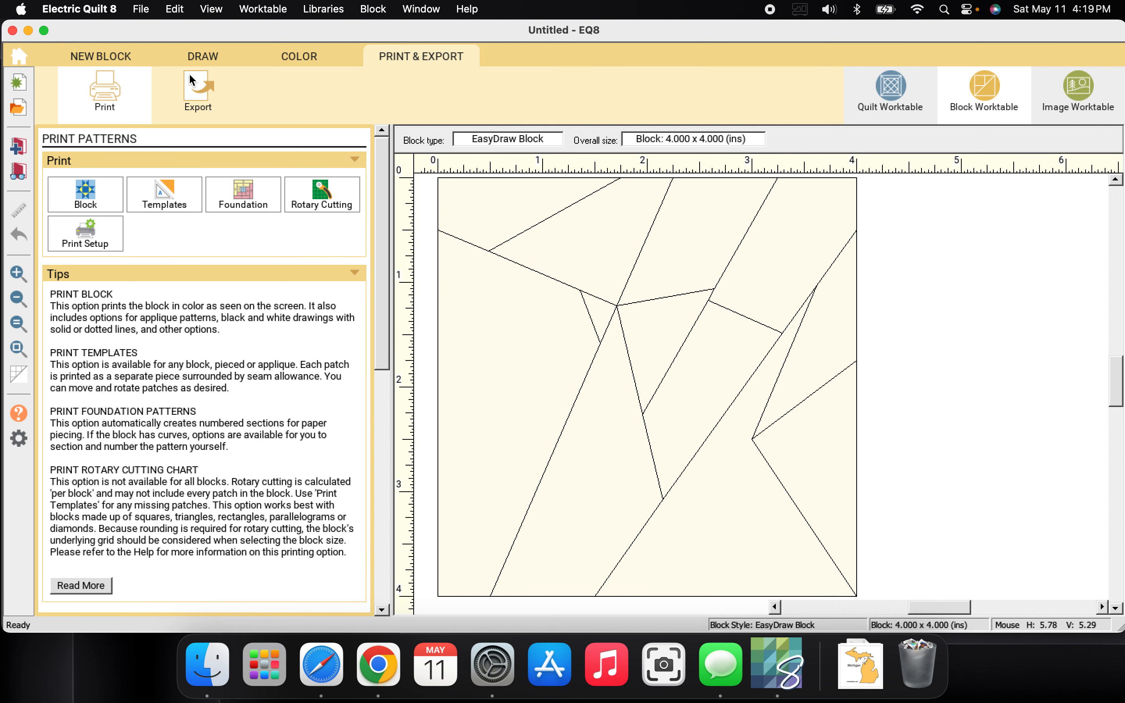
pyautogui.click(886, 97)
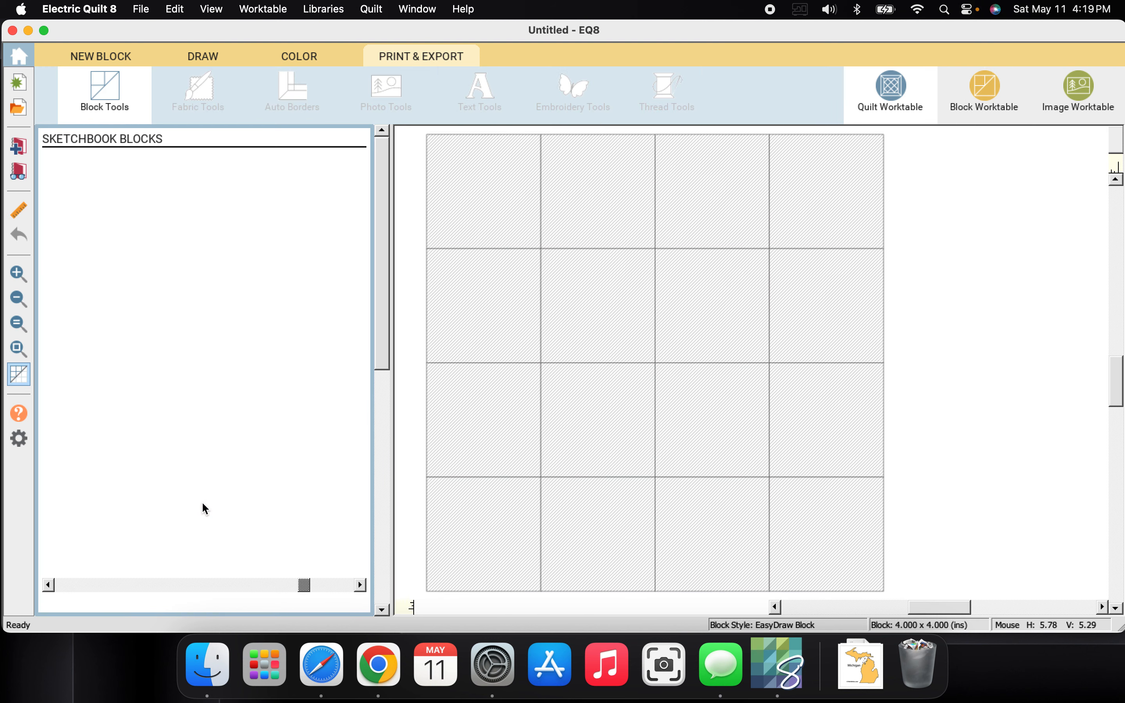
pyautogui.rightClick(205, 516)
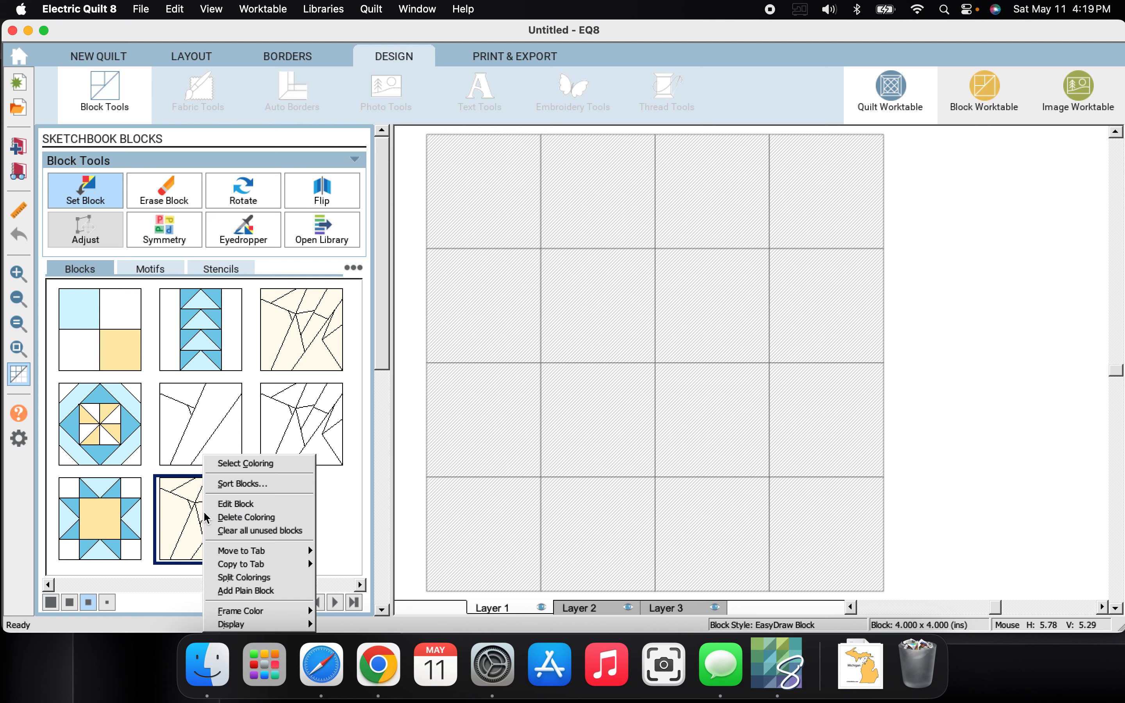
pyautogui.click(230, 503)
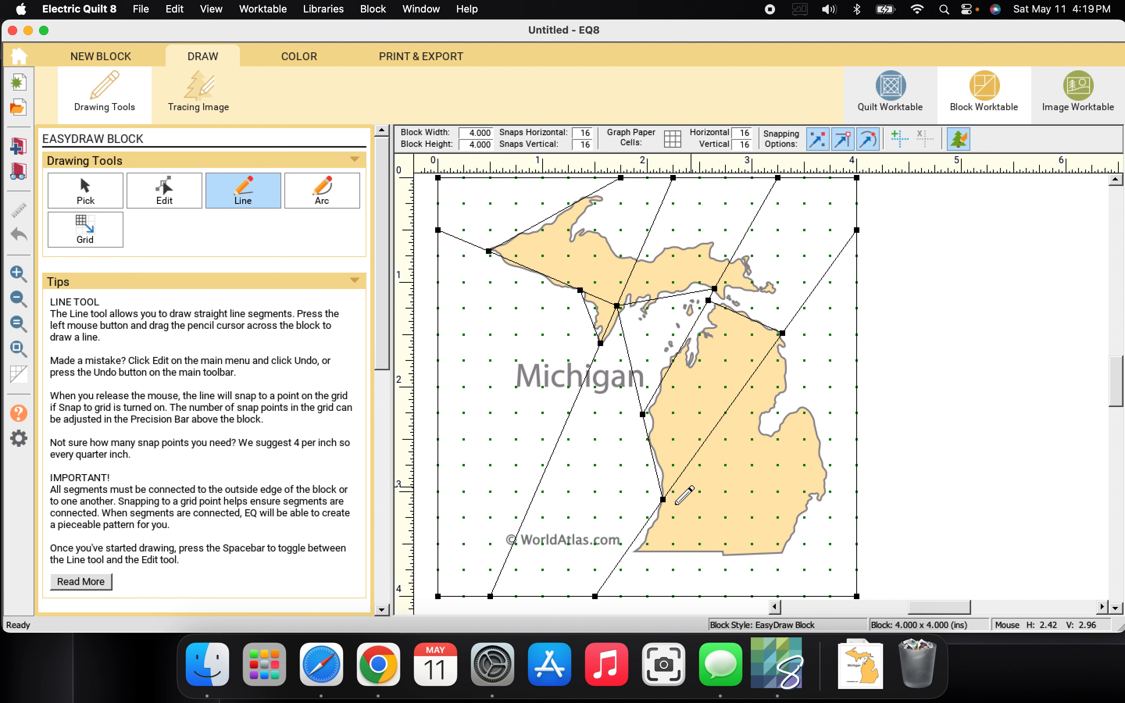
# Draw three lines bounding the Lower Peninsula: its southern border, its southeast shore to the block's right edge, and its east shore to the long diagonal.
pyautogui.moveTo(629, 549); pyautogui.dragTo(857, 545)
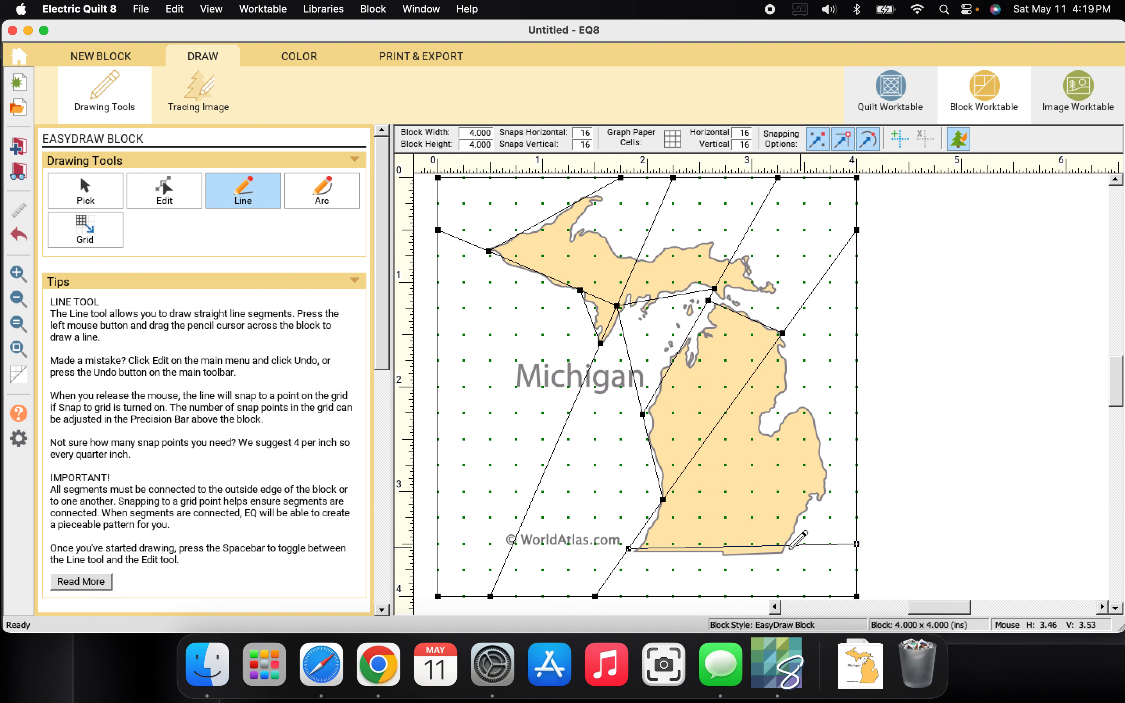
pyautogui.moveTo(786, 545); pyautogui.dragTo(857, 439)
pyautogui.moveTo(827, 484)
pyautogui.mouseDown()
pyautogui.moveTo(813, 363)
pyautogui.moveTo(792, 320)
pyautogui.mouseUp()
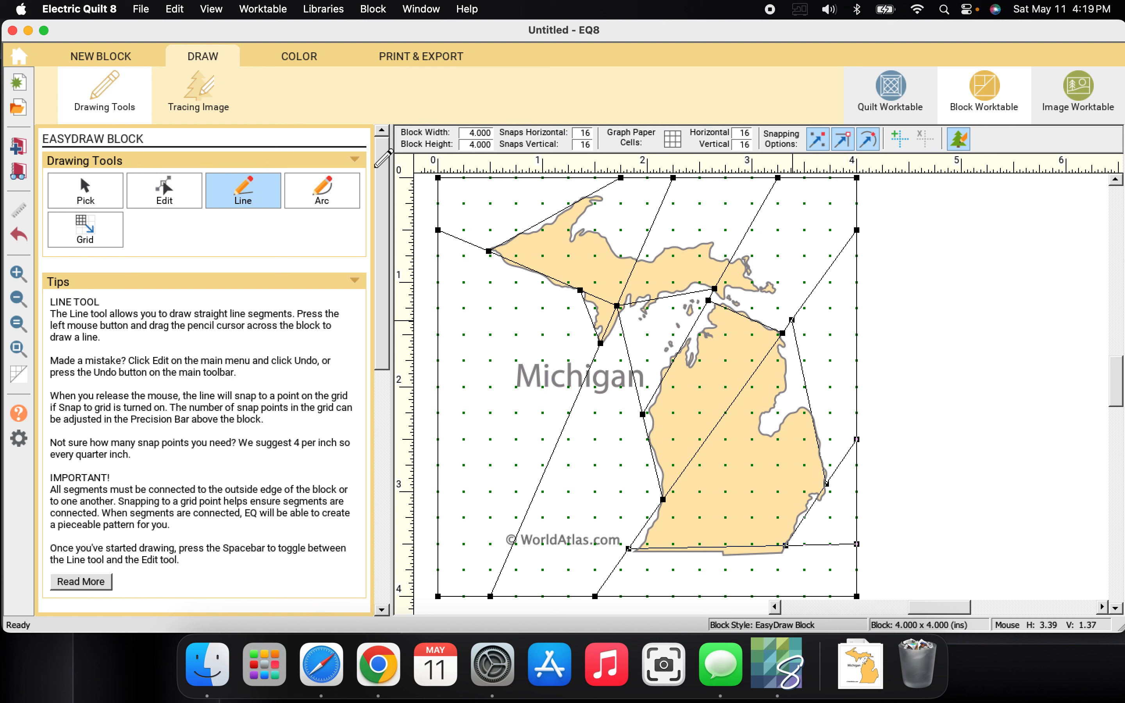
# Preview the block's foundation pattern with the automatic sectioning, examine the triangular section A, and close the preview and the pattern settings.
pyautogui.click(430, 56)
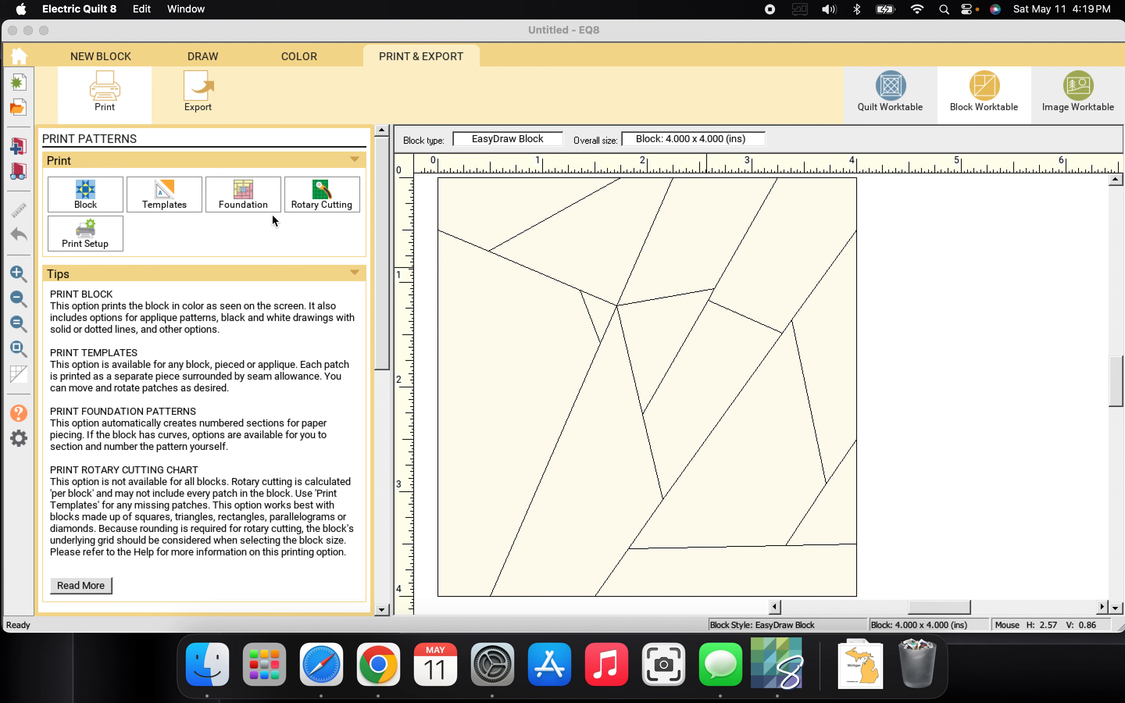
pyautogui.click(250, 203)
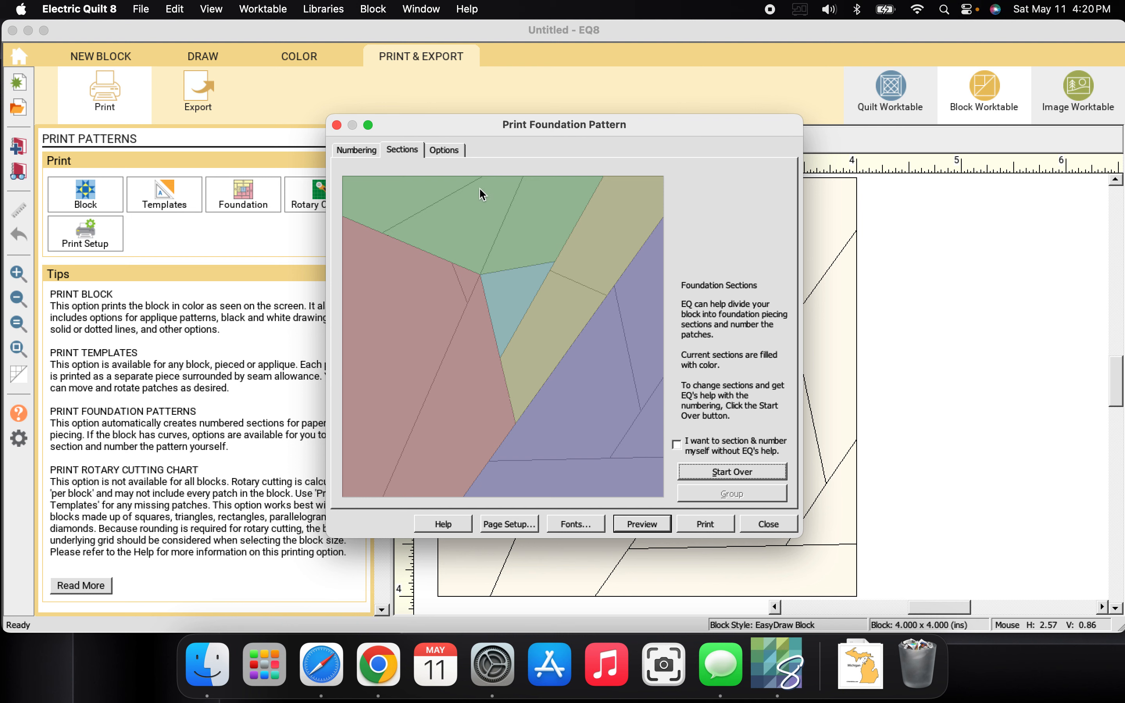
pyautogui.click(642, 523)
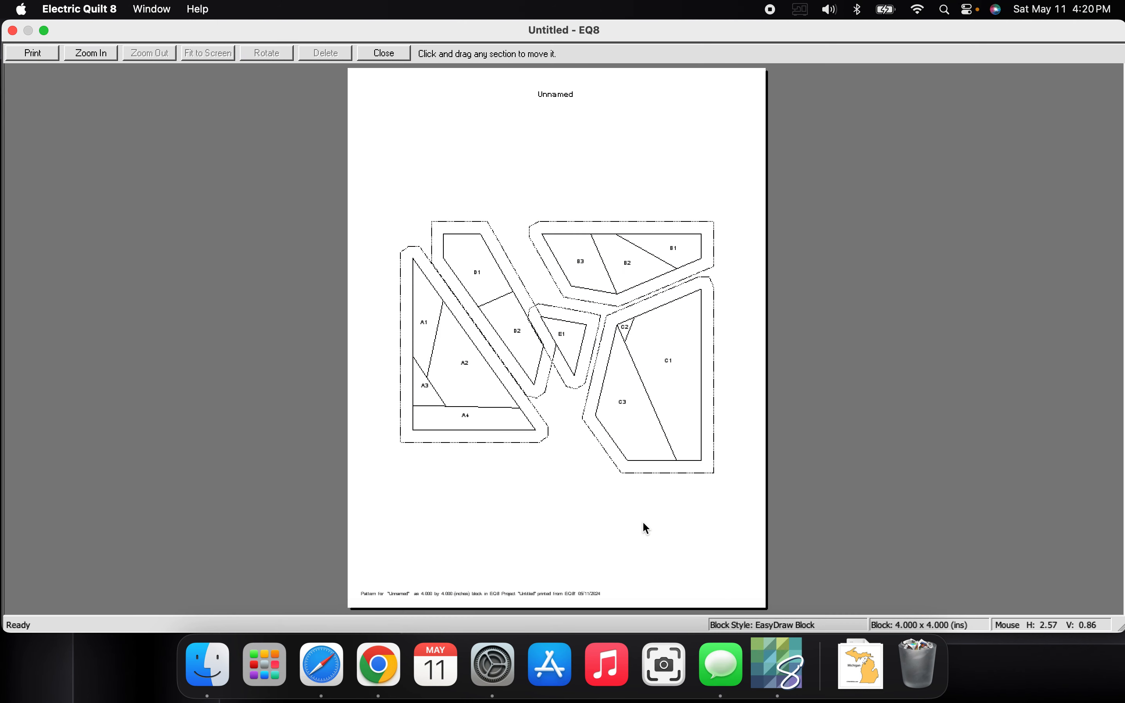
pyautogui.click(448, 358)
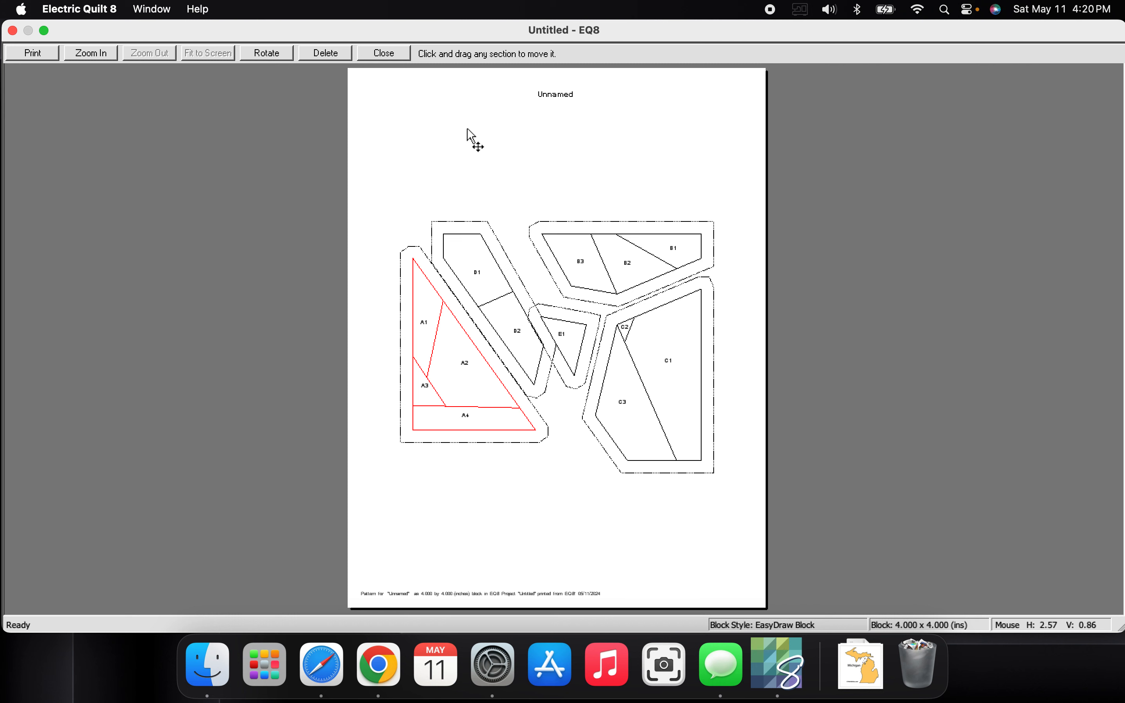
pyautogui.click(385, 54)
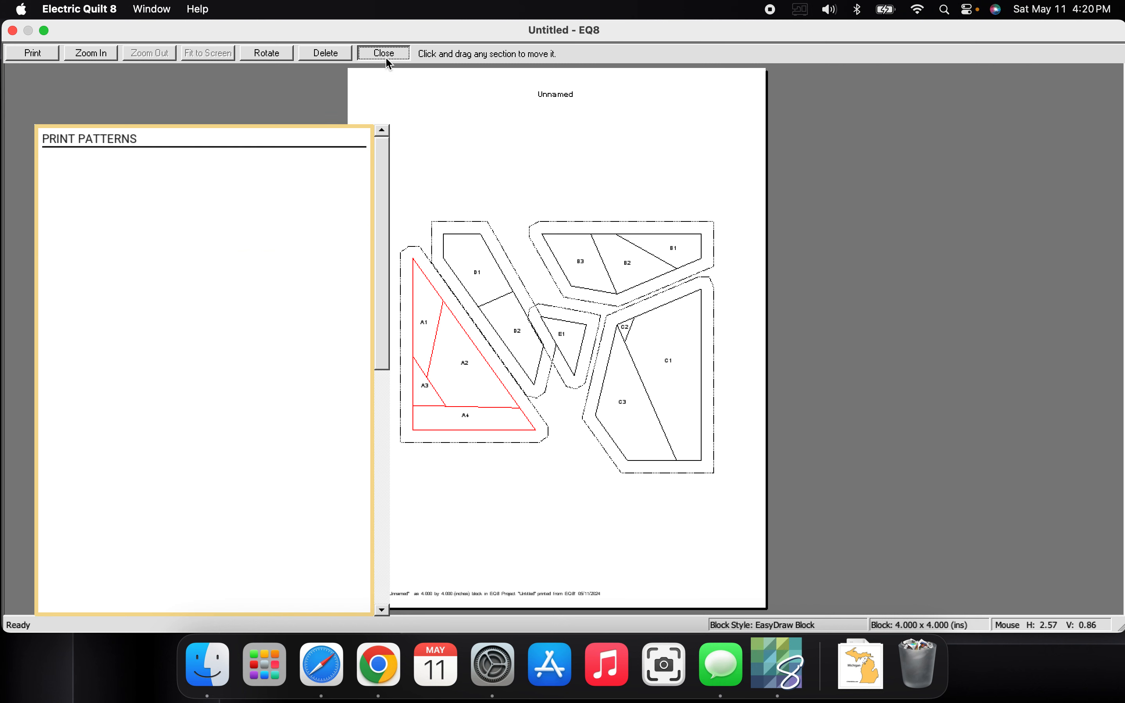
pyautogui.click(771, 10)
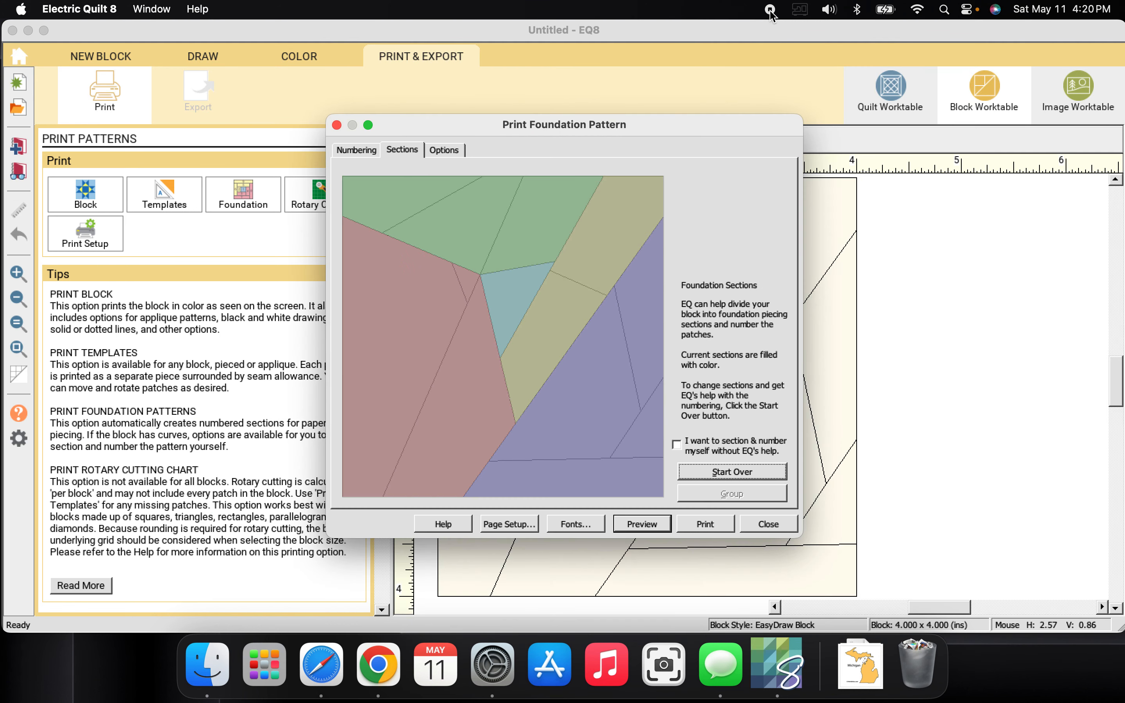
pyautogui.click(768, 524)
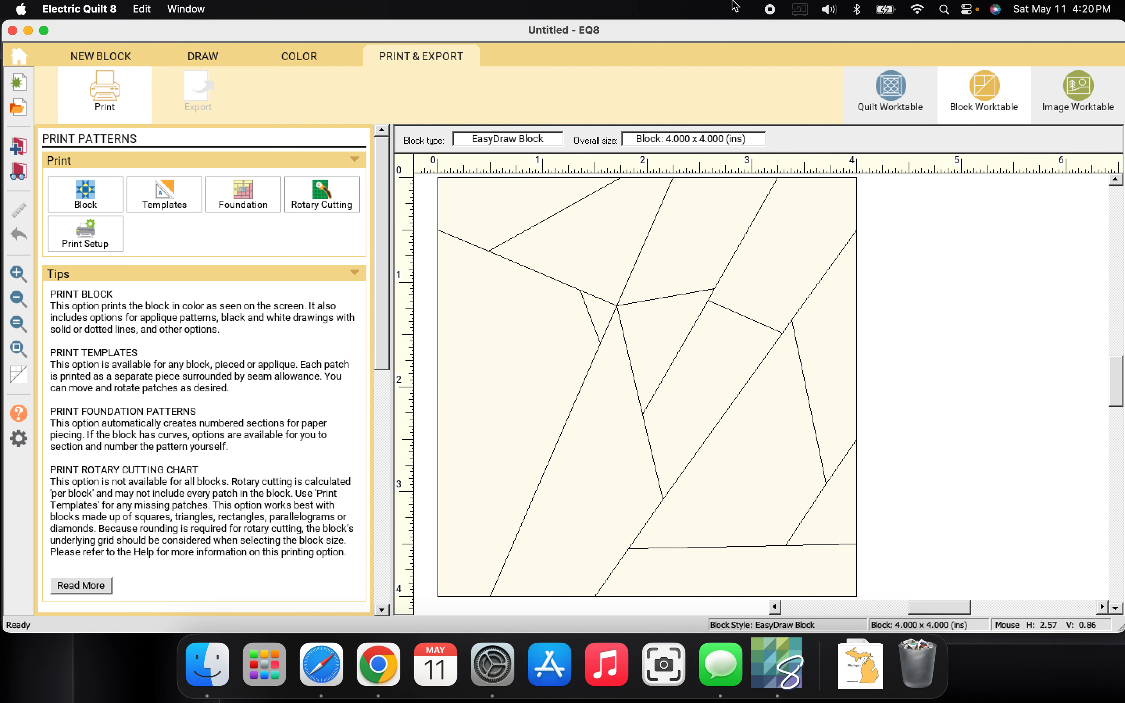